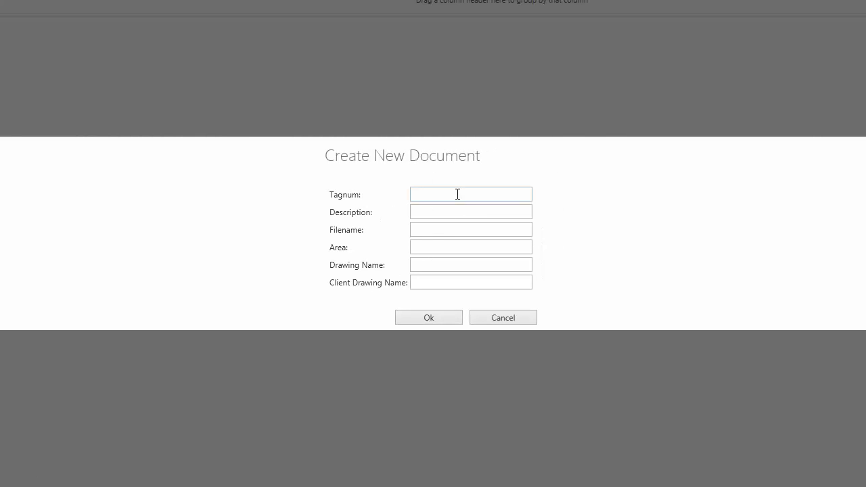
Step: Create a new document with tagnum 20-BLK-01, description "My first cable block" and area 20, and open it
{"action": "left_click", "coordinate": [457, 194]}
{"action": "type", "text": "20-BLK"}
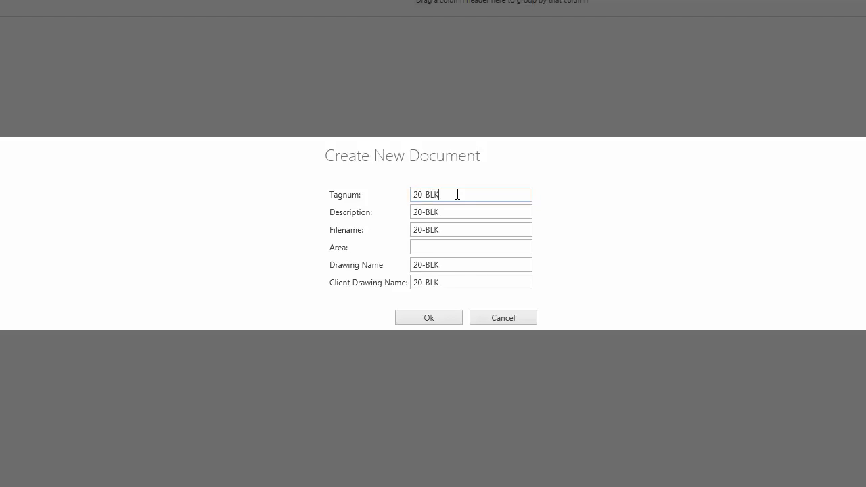
{"action": "type", "text": "-01"}
{"action": "left_click_drag", "start_coordinate": [458, 212], "coordinate": [343, 212]}
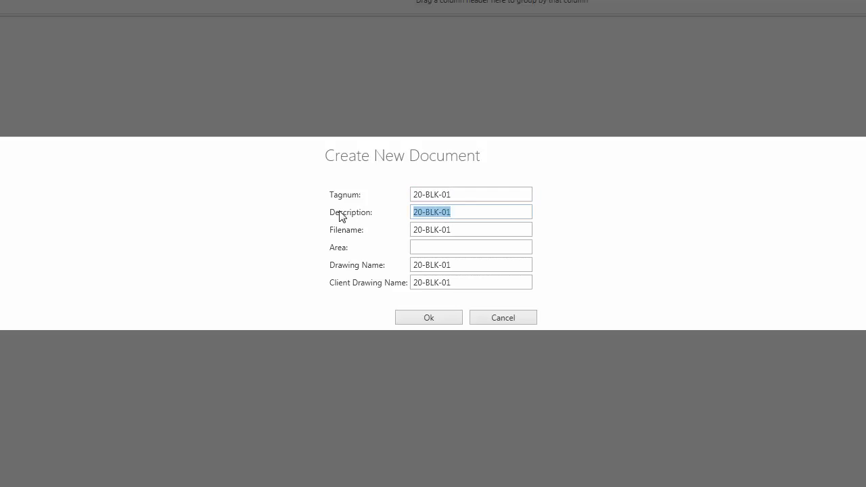
{"action": "type", "text": "My first "}
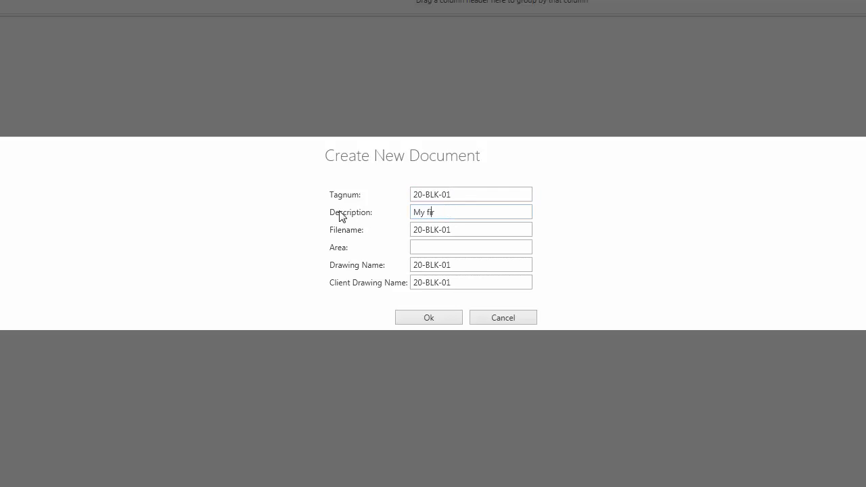
{"action": "type", "text": "cable block"}
{"action": "left_click", "coordinate": [459, 230]}
{"action": "type", "text": "20"}
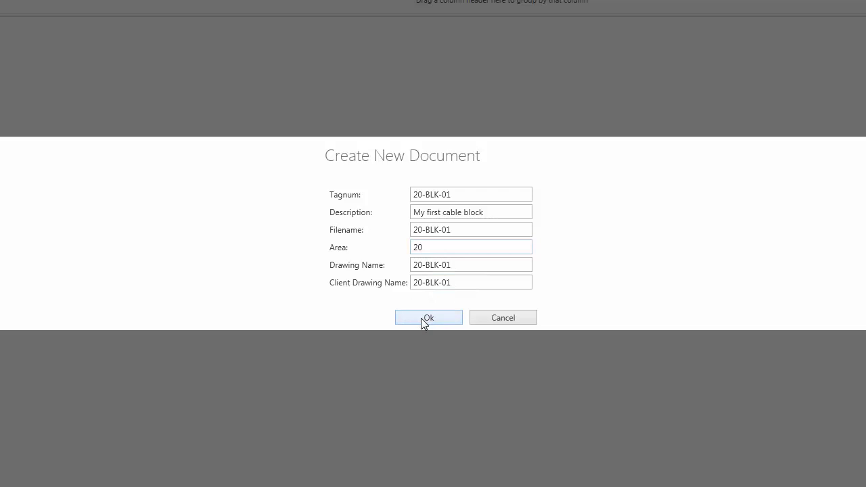
{"action": "left_click", "coordinate": [424, 319]}
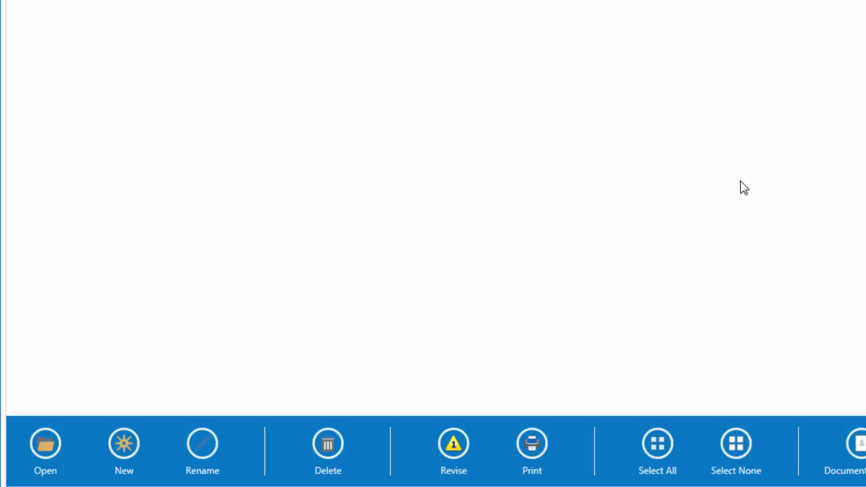
{"action": "left_click", "coordinate": [45, 444]}
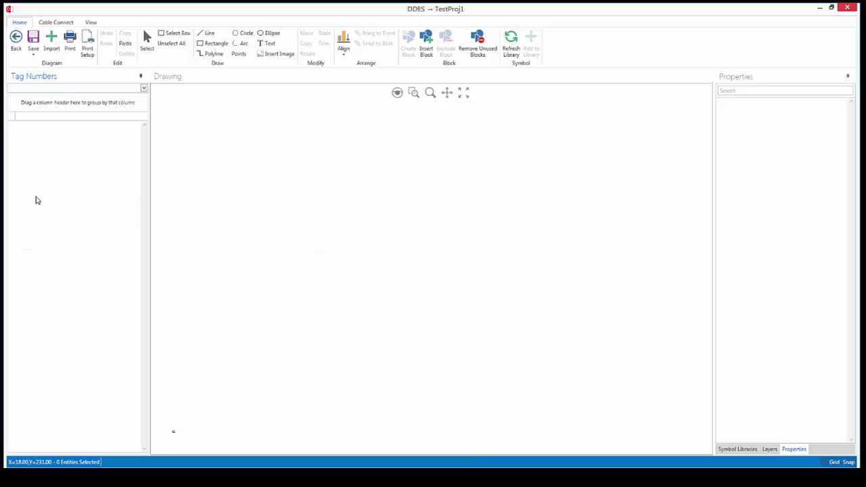
Step: Examine the available tag number categories and the drawing, Cable Connect and View commands
{"action": "left_click", "coordinate": [222, 136]}
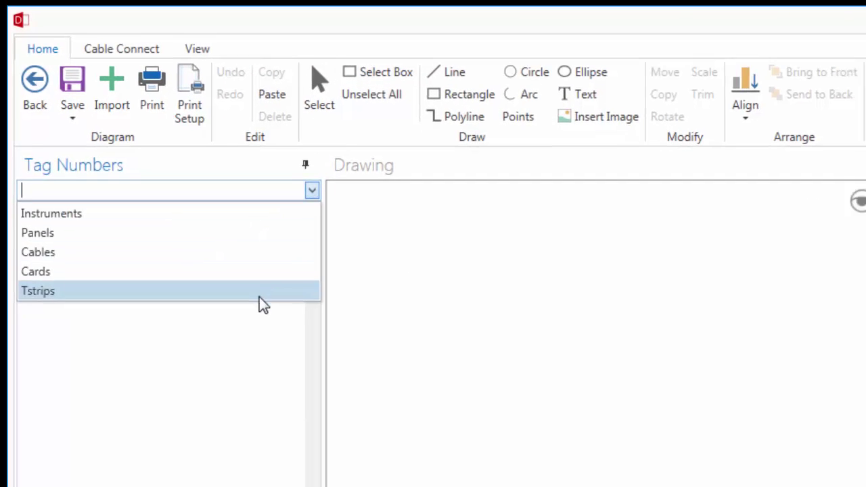
{"action": "left_click", "coordinate": [311, 190]}
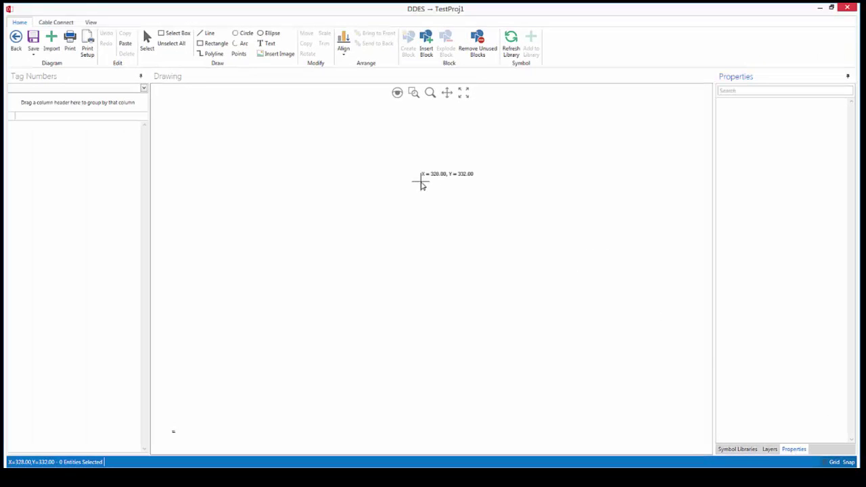
{"action": "left_click", "coordinate": [384, 176]}
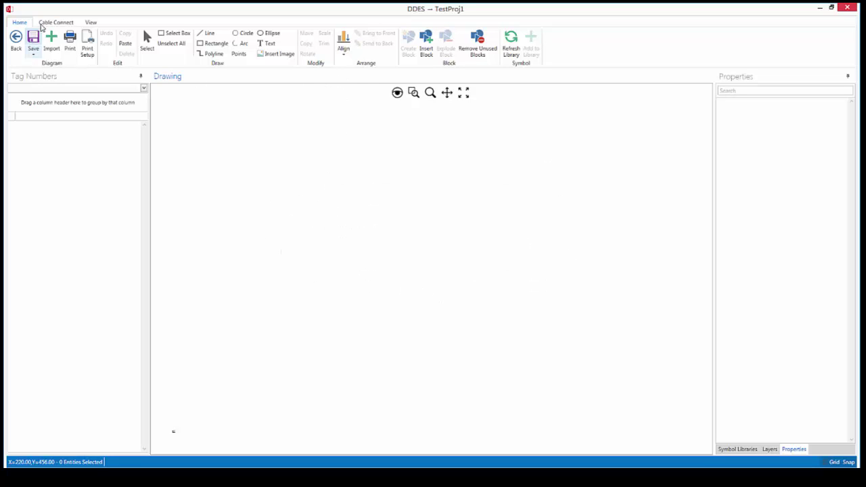
{"action": "left_click", "coordinate": [57, 23]}
{"action": "left_click", "coordinate": [90, 22]}
{"action": "left_click", "coordinate": [22, 22]}
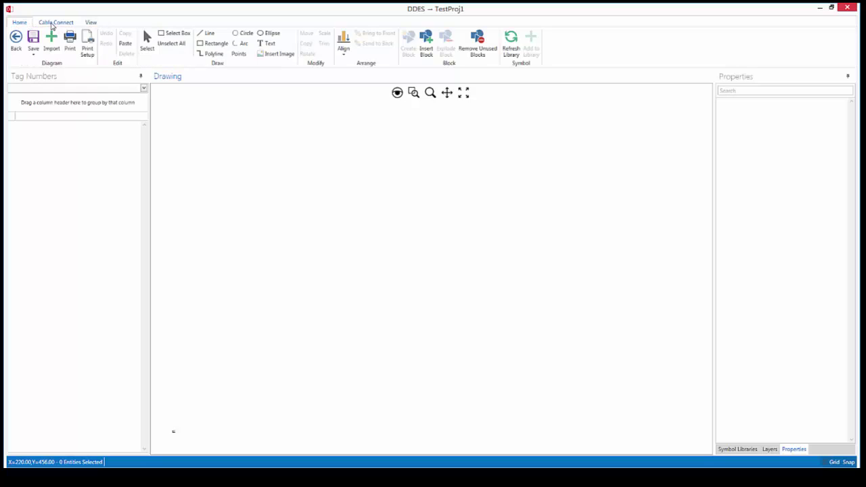
{"action": "left_click", "coordinate": [54, 22]}
{"action": "left_click", "coordinate": [90, 23]}
{"action": "left_click", "coordinate": [19, 23]}
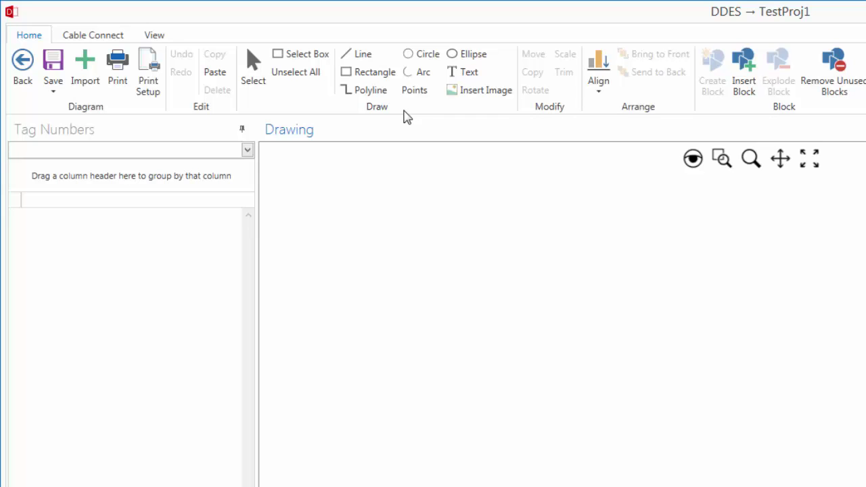
Step: Import the AutoCAD drawing TemplateLA3.dwg from the Templates folder, clearing the drawing area before the import
{"action": "left_click", "coordinate": [88, 83]}
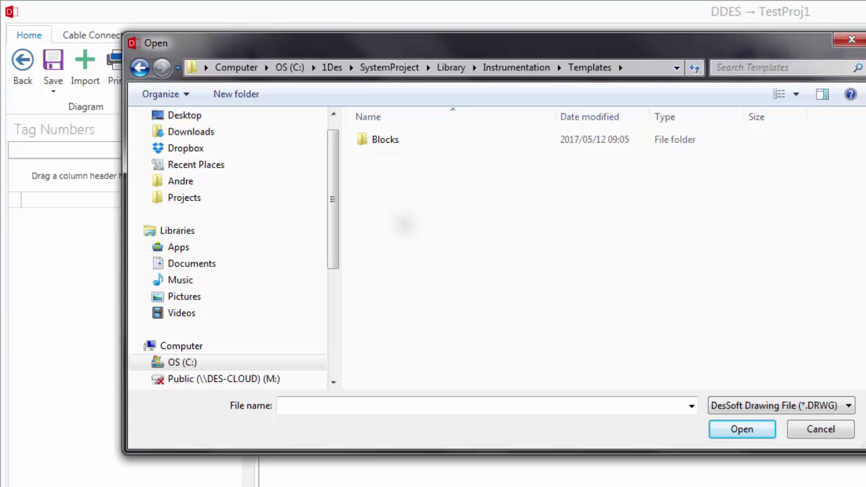
{"action": "left_click", "coordinate": [774, 407]}
{"action": "left_click", "coordinate": [741, 433]}
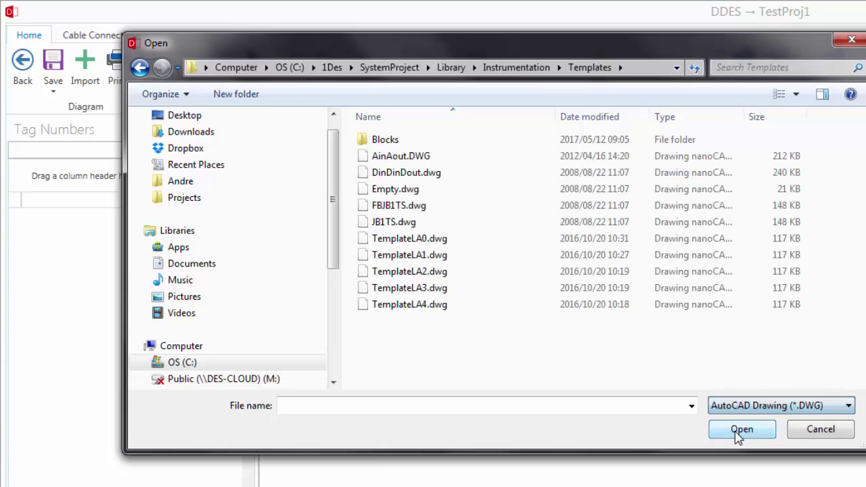
{"action": "left_click", "coordinate": [388, 289]}
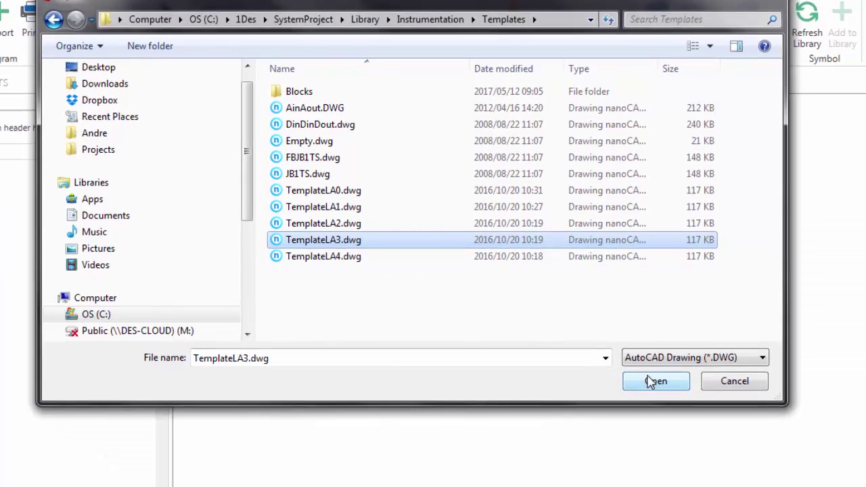
{"action": "left_click", "coordinate": [742, 429]}
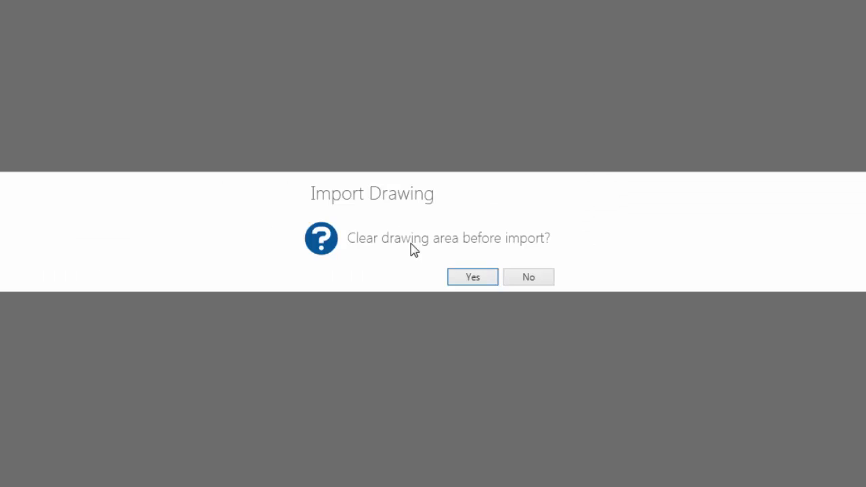
{"action": "left_click", "coordinate": [472, 277]}
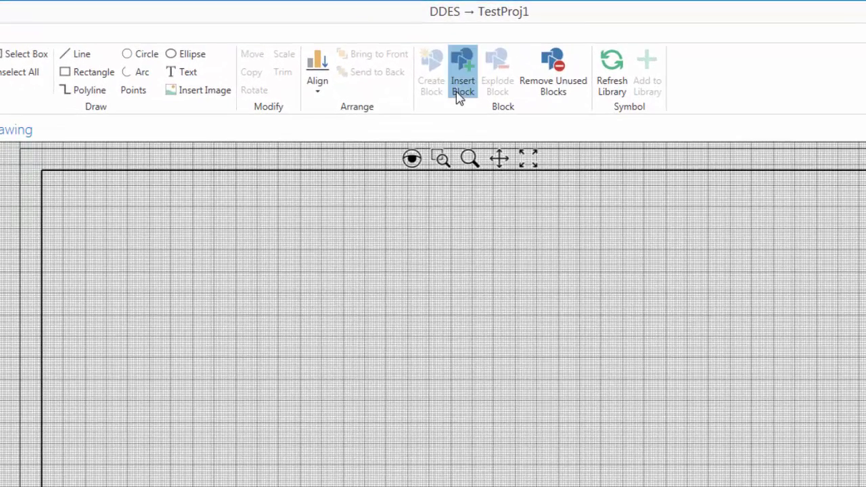
Step: Check which blocks are available for insertion in the drawing, then close the Insert Block dialog
{"action": "left_click", "coordinate": [461, 87]}
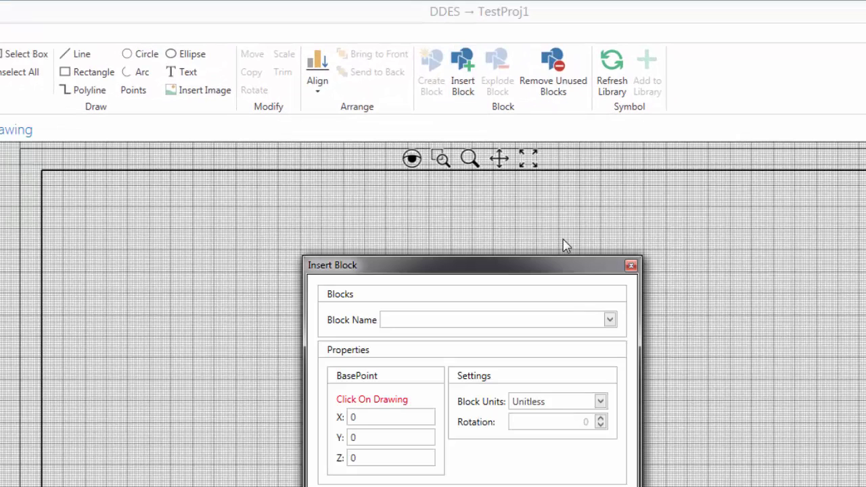
{"action": "left_click", "coordinate": [609, 319]}
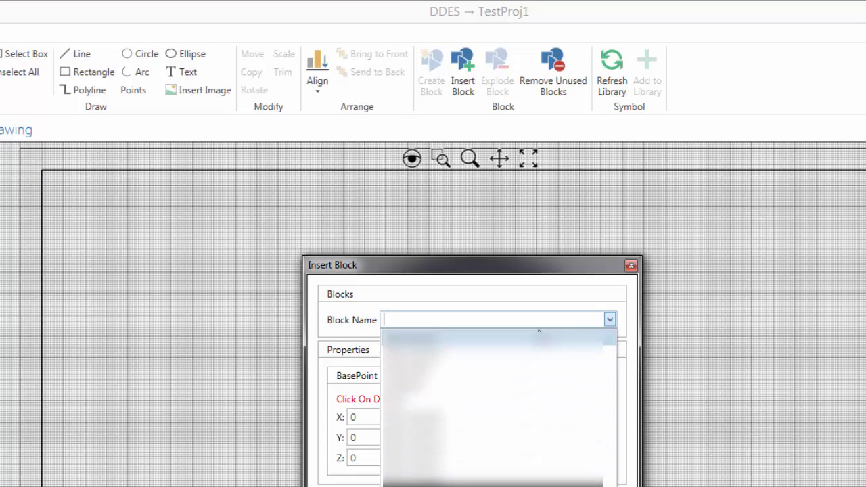
{"action": "left_click", "coordinate": [537, 276]}
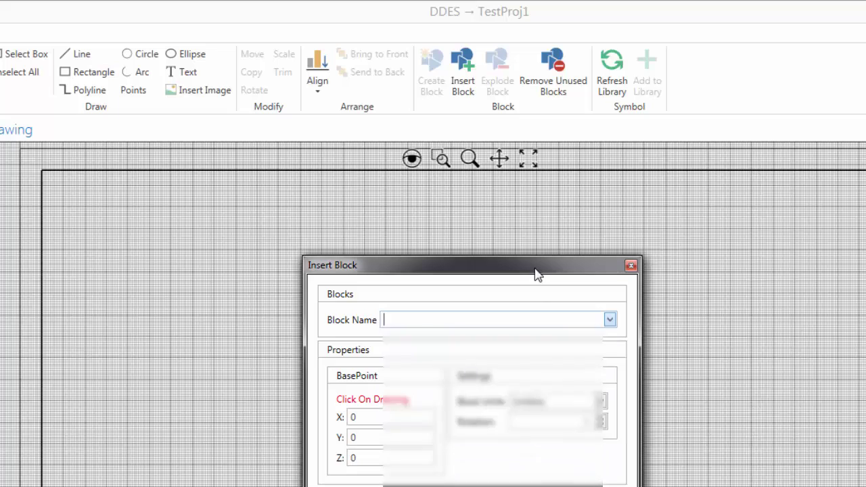
{"action": "left_click", "coordinate": [631, 265]}
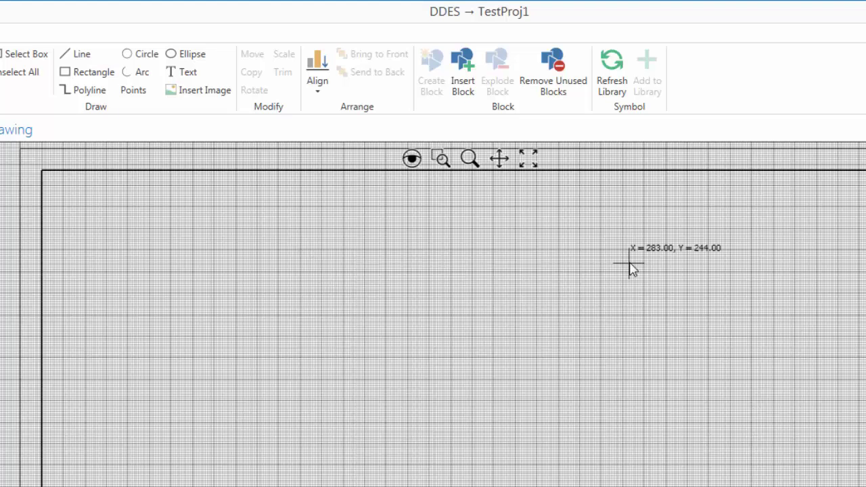
Step: Remove the unused blocks from the drawing and check the list of insertable blocks again
{"action": "left_click", "coordinate": [554, 87]}
{"action": "left_click", "coordinate": [519, 459]}
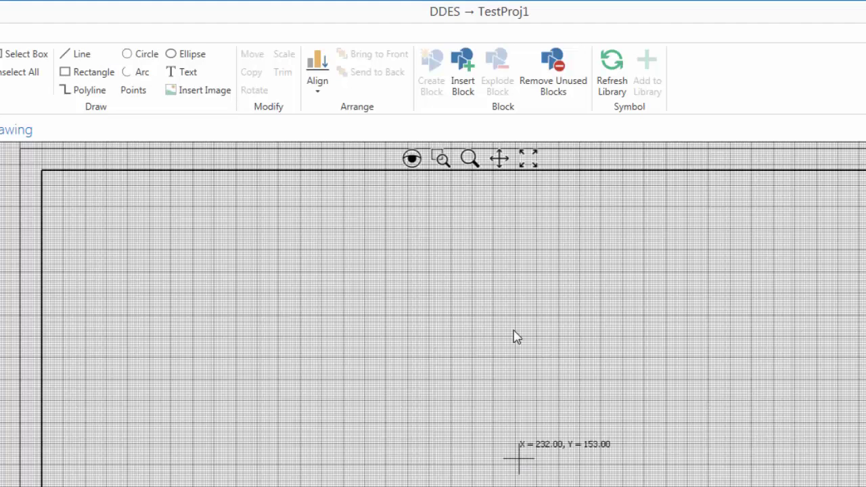
{"action": "left_click", "coordinate": [464, 68]}
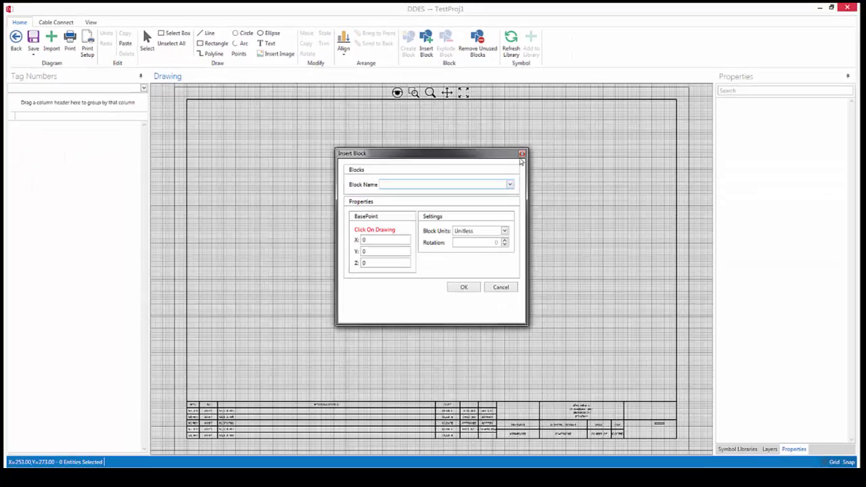
{"action": "left_click", "coordinate": [631, 265]}
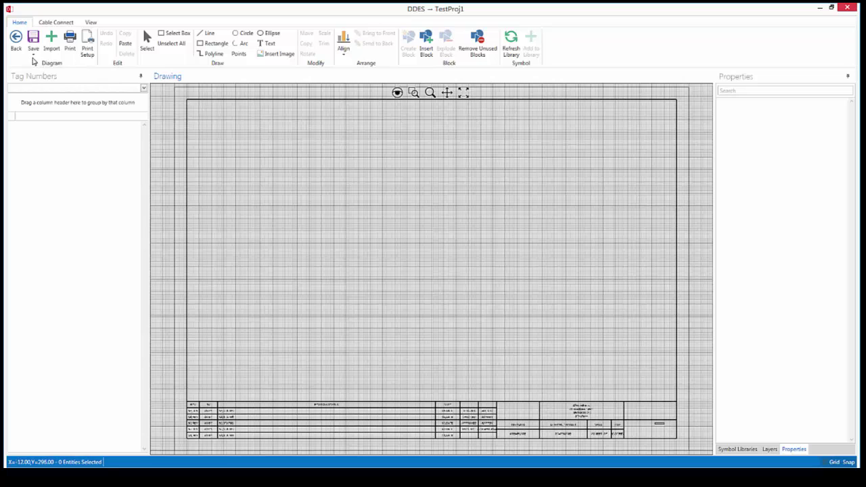
Step: Check the file types offered for saving the drawing without saving, and look at the symbol library choices
{"action": "left_click", "coordinate": [33, 54]}
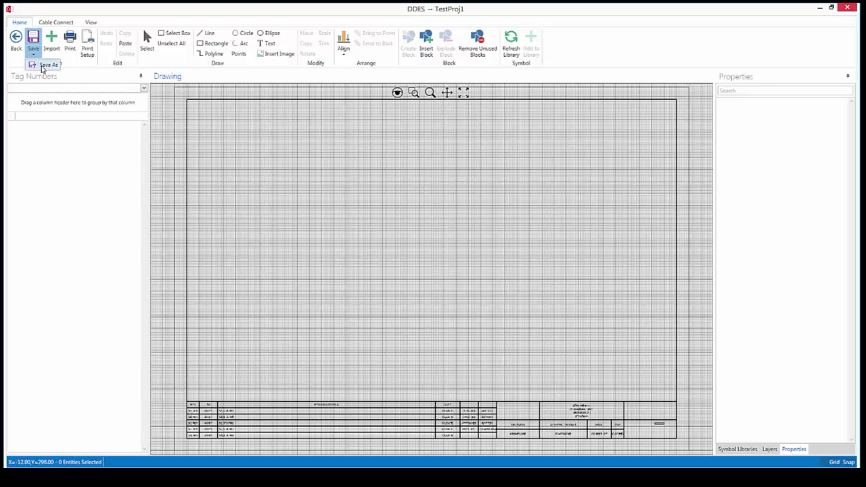
{"action": "left_click", "coordinate": [42, 66]}
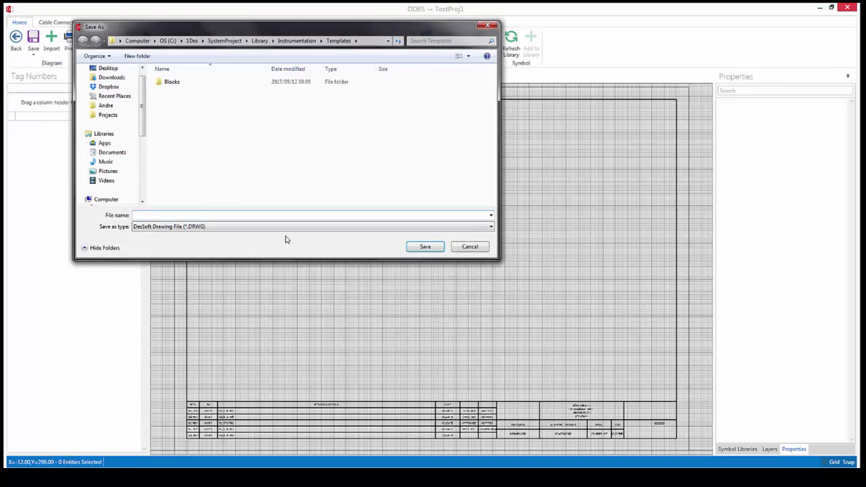
{"action": "left_click", "coordinate": [223, 231]}
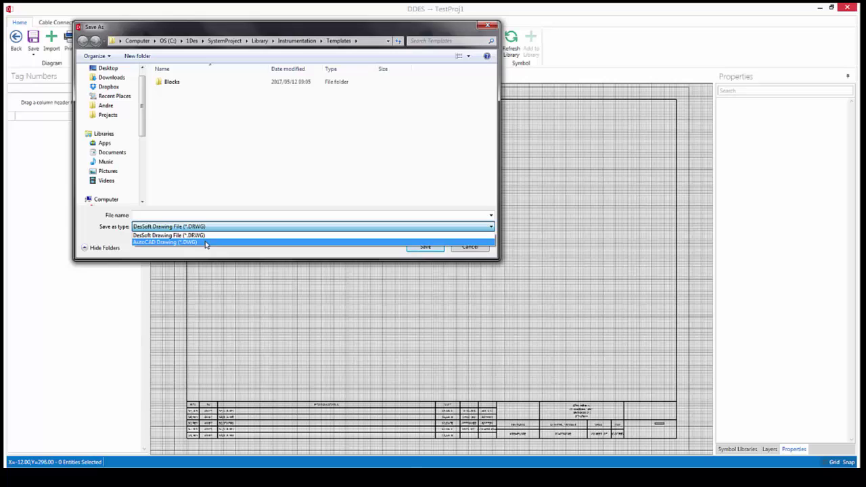
{"action": "left_click", "coordinate": [243, 257]}
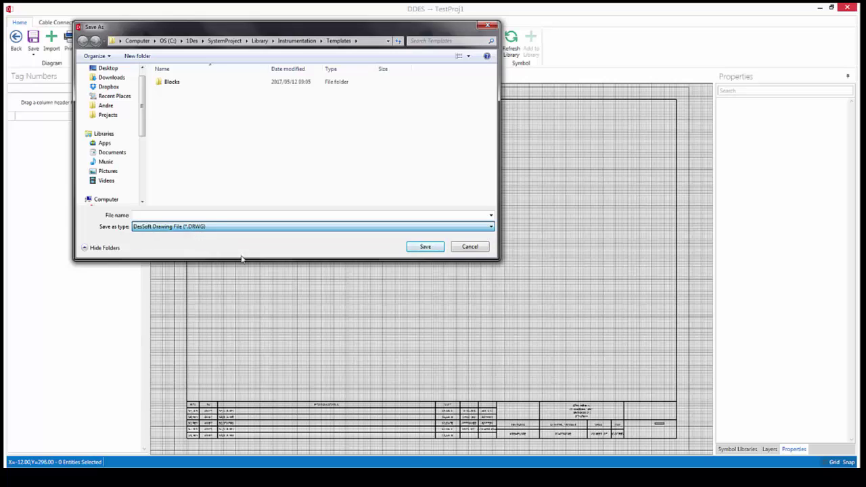
{"action": "left_click", "coordinate": [469, 247]}
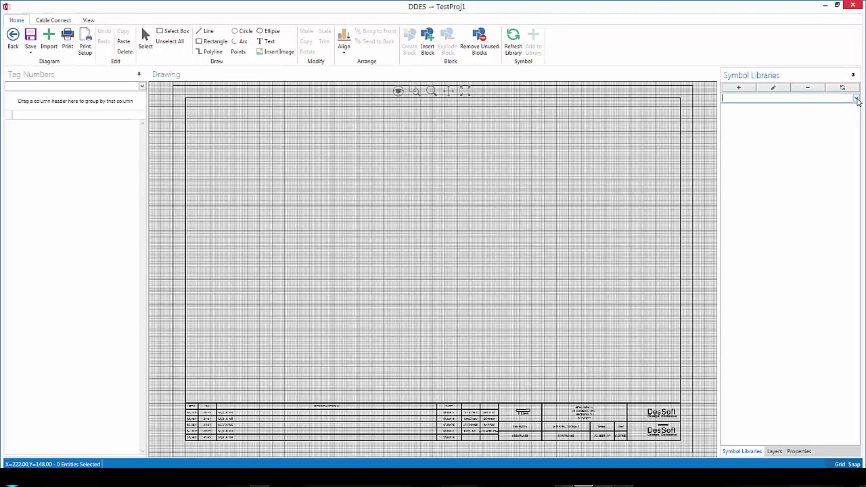
{"action": "left_click", "coordinate": [833, 98]}
Step: Draw a box of about 21 by 20 units from four separate lines near the sheet's upper-left corner
{"action": "left_click", "coordinate": [208, 33]}
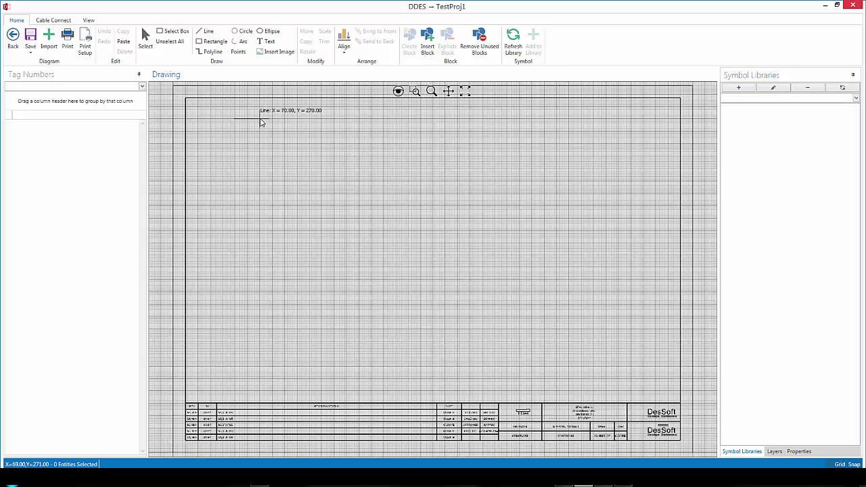
{"action": "left_click", "coordinate": [260, 119]}
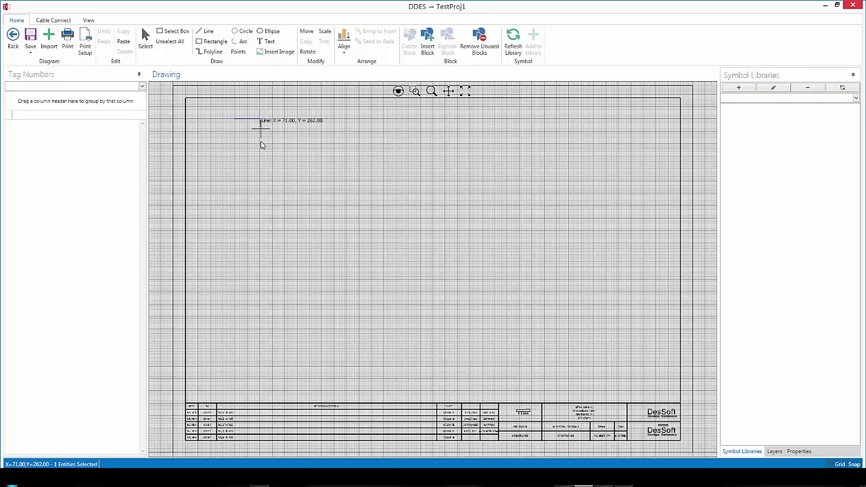
{"action": "left_click", "coordinate": [260, 143]}
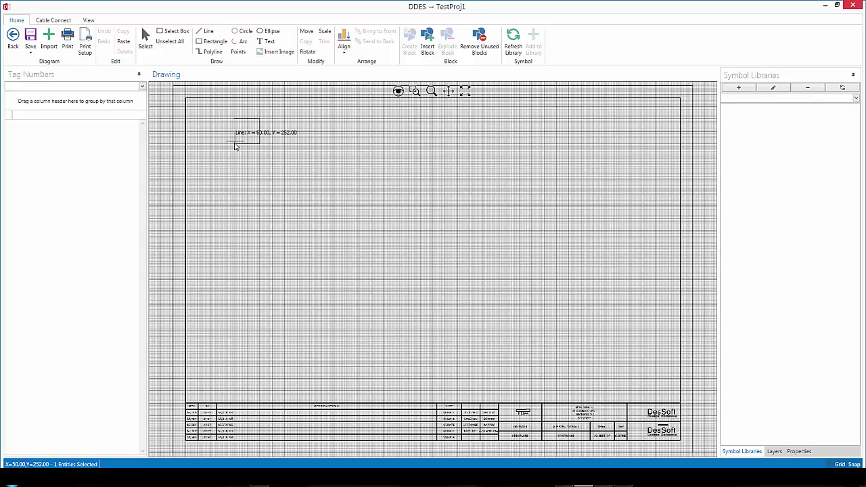
{"action": "left_click", "coordinate": [235, 144]}
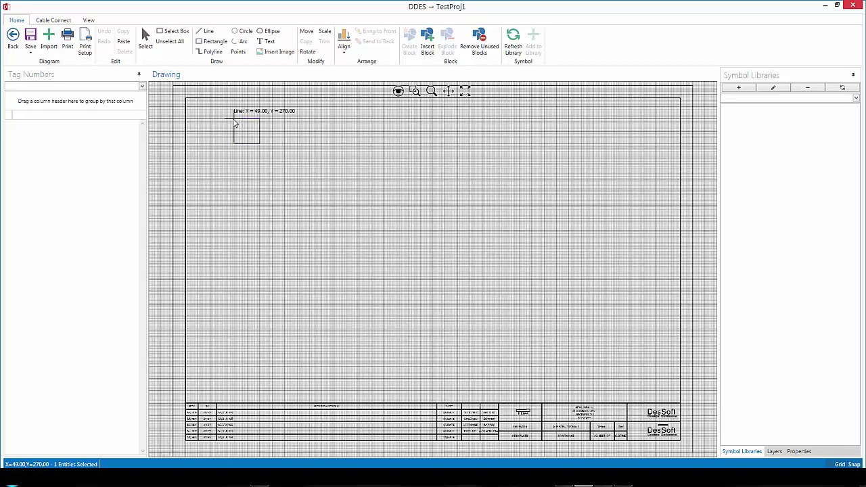
Step: Stretch the lower end of the box's left line down to the bottom line to close the corner gap, then deselect it
{"action": "scroll", "coordinate": [235, 124], "scroll_direction": "up", "scroll_amount": 3}
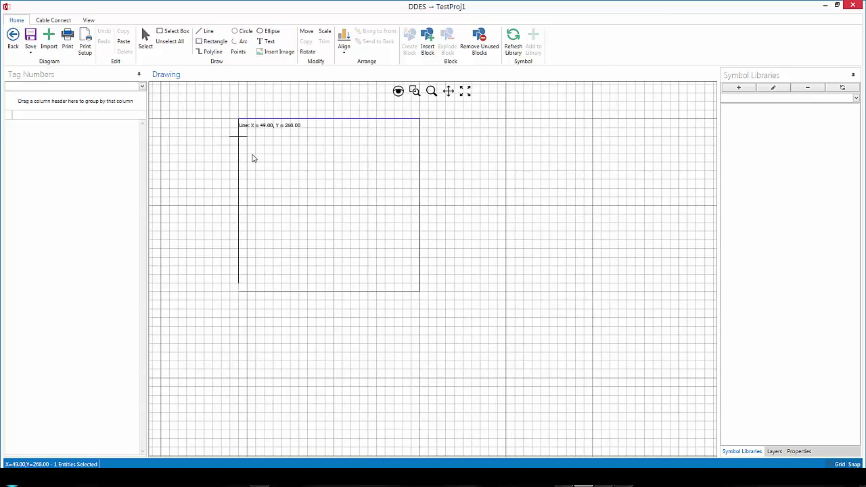
{"action": "left_click", "coordinate": [146, 40]}
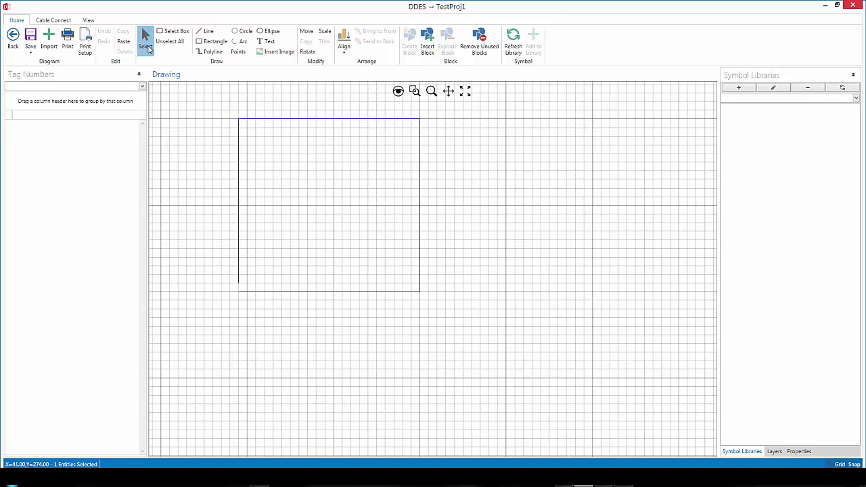
{"action": "left_click", "coordinate": [238, 191]}
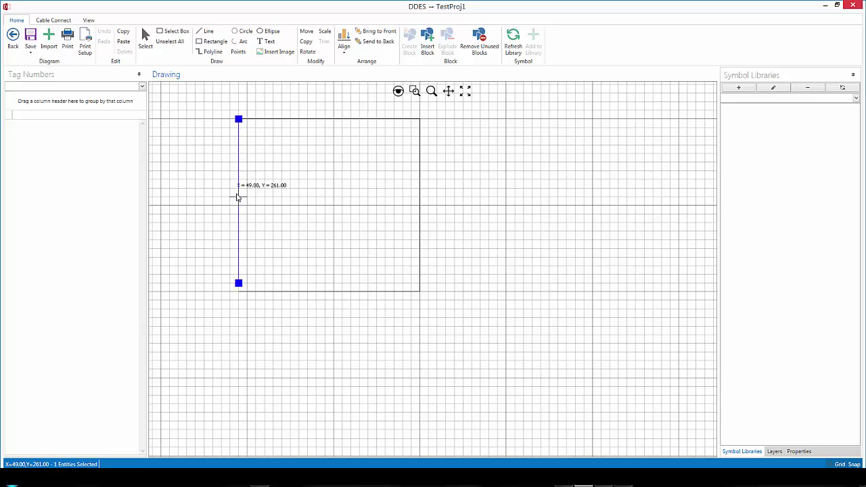
{"action": "left_click", "coordinate": [238, 285]}
{"action": "left_click", "coordinate": [238, 284]}
{"action": "left_click", "coordinate": [218, 240]}
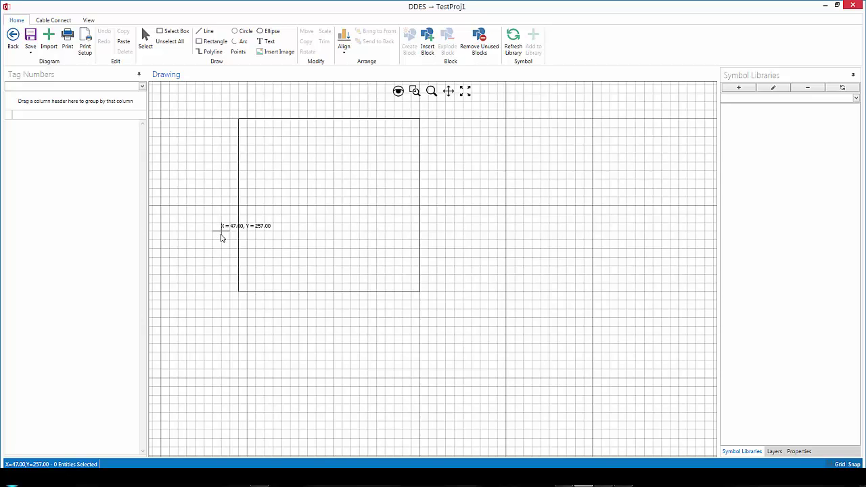
Step: Set the snap X and Y steps and the grid step to 10
{"action": "left_click", "coordinate": [90, 21]}
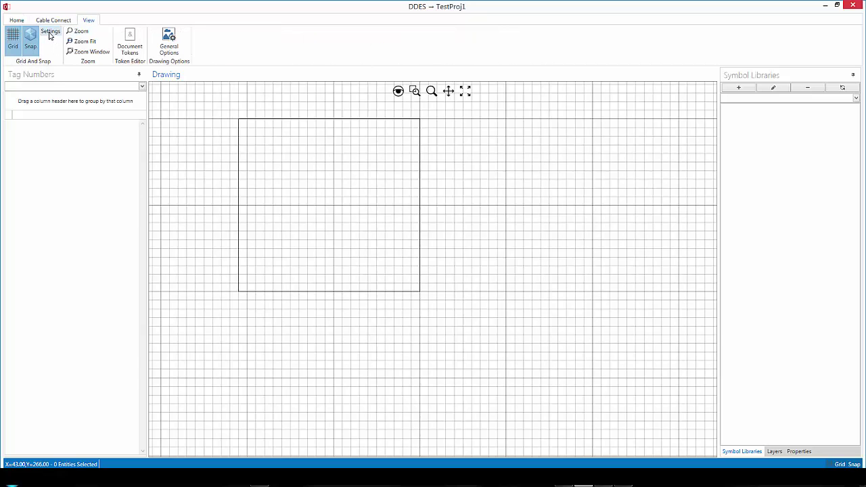
{"action": "left_click", "coordinate": [49, 34]}
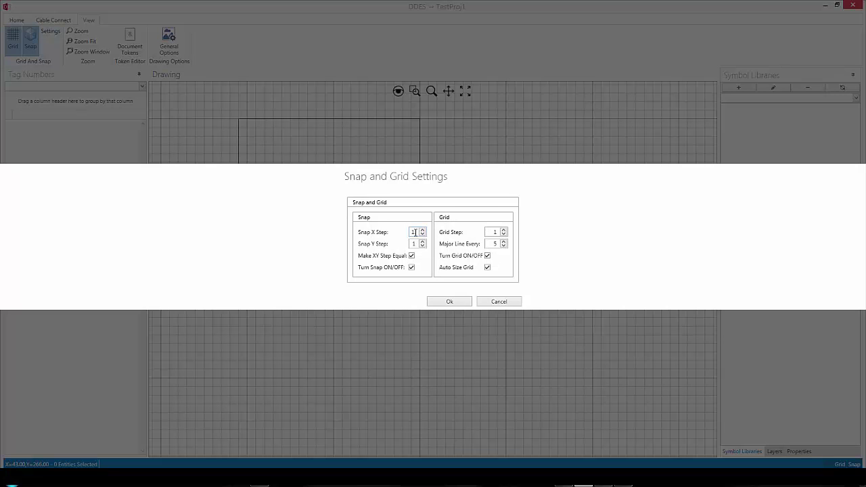
{"action": "left_click", "coordinate": [416, 232]}
{"action": "type", "text": "0"}
{"action": "left_click", "coordinate": [496, 232]}
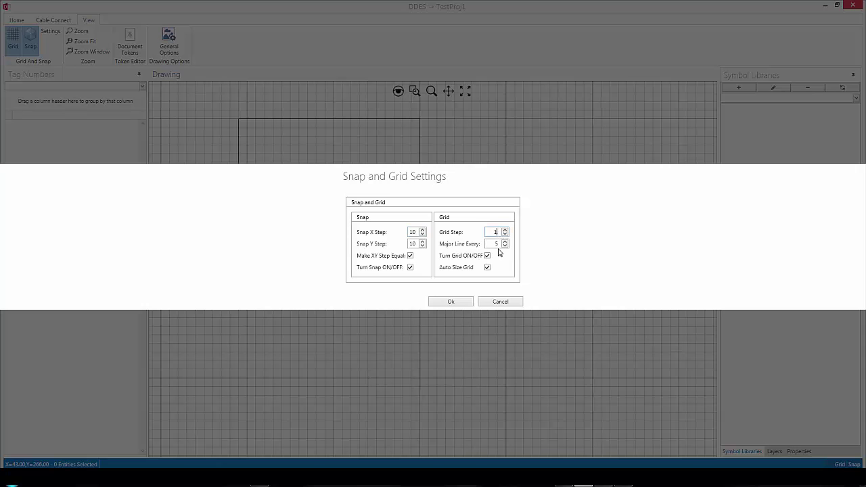
{"action": "left_click", "coordinate": [457, 302]}
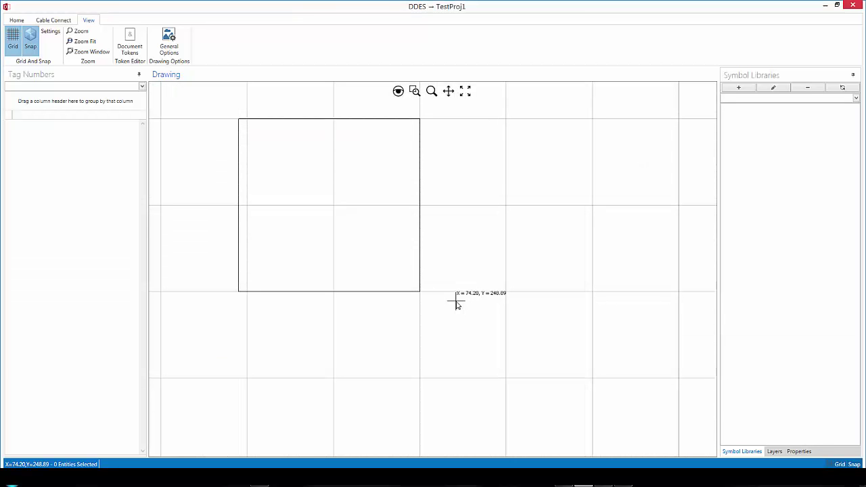
Step: Draw a slanted line beside the box from about X 75, Y 255 to X 80, Y 270
{"action": "left_click", "coordinate": [19, 21]}
{"action": "left_click", "coordinate": [205, 31]}
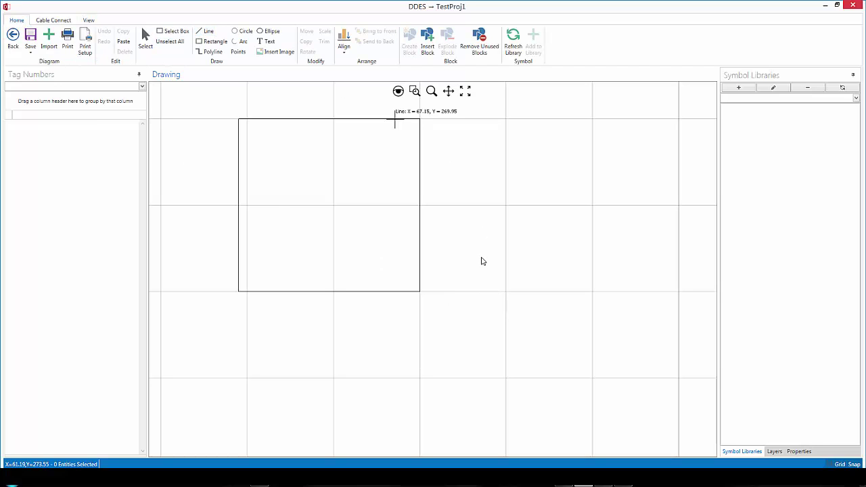
{"action": "left_click", "coordinate": [467, 250]}
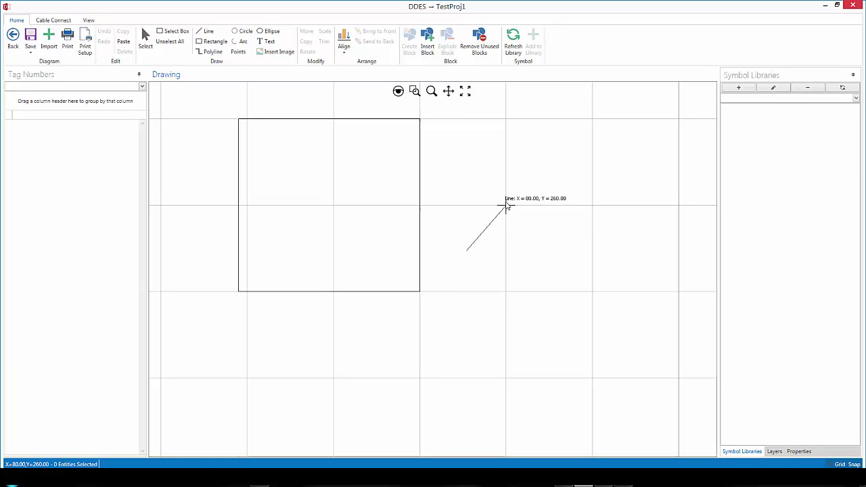
{"action": "left_click", "coordinate": [505, 121]}
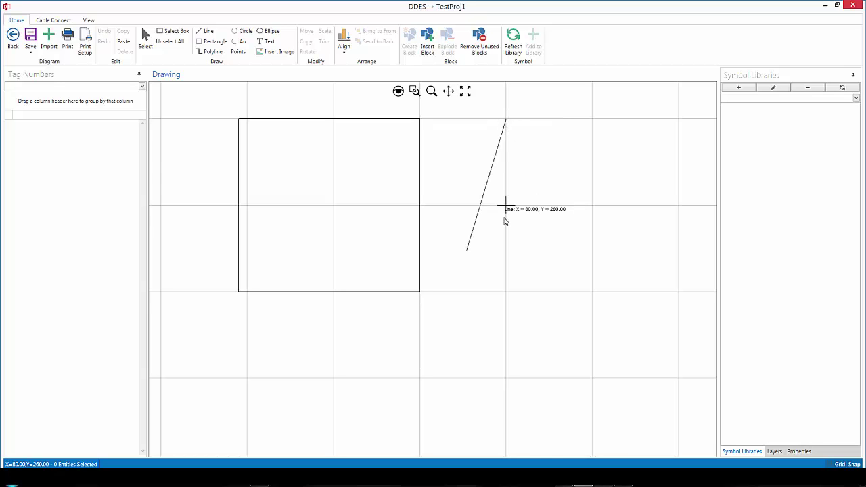
Step: Move the slanted line's lower endpoint to X 80, Y 250 so the line is vertical
{"action": "left_click", "coordinate": [150, 40]}
{"action": "left_click", "coordinate": [475, 226]}
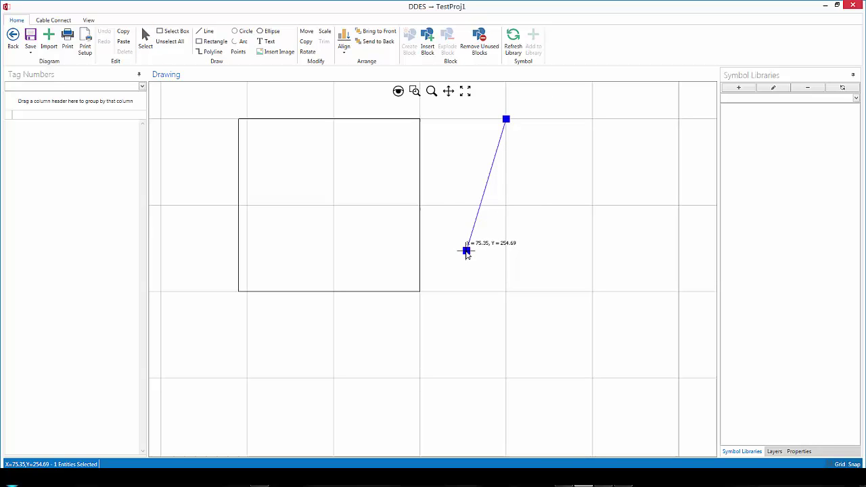
{"action": "left_click", "coordinate": [466, 252]}
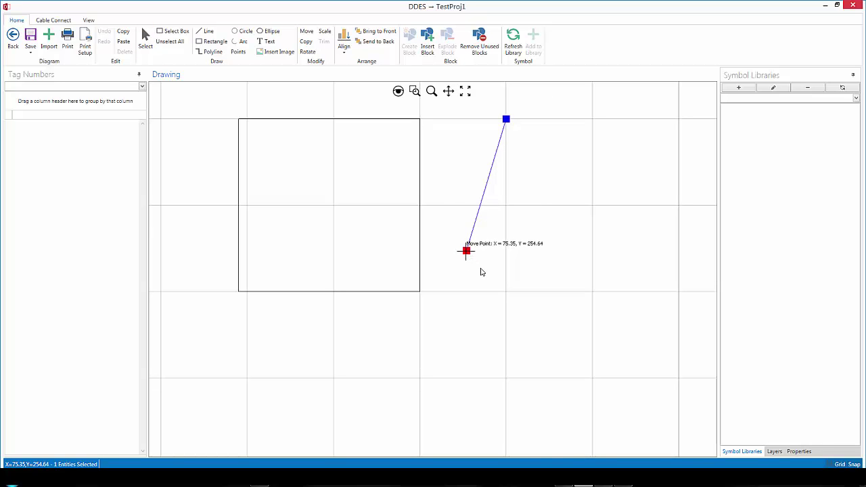
{"action": "left_click", "coordinate": [506, 292]}
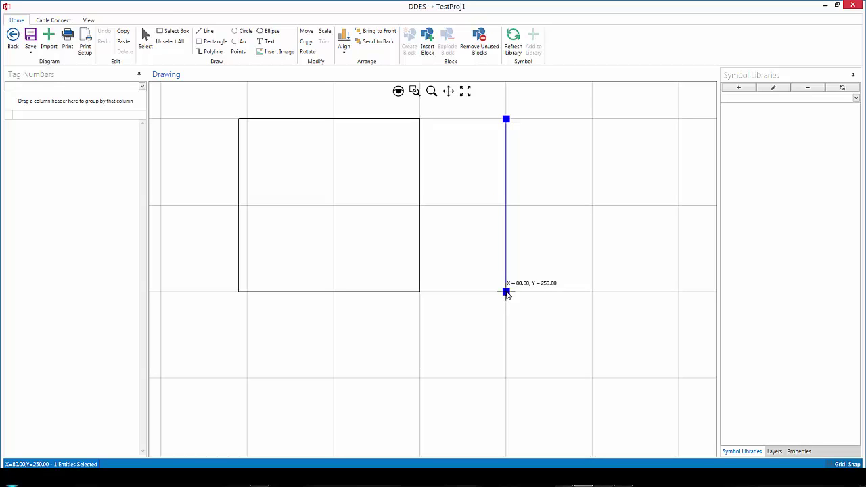
Step: Move the endpoints of the box's left line to X 50, Y 270 and X 50, Y 250
{"action": "left_click", "coordinate": [239, 214]}
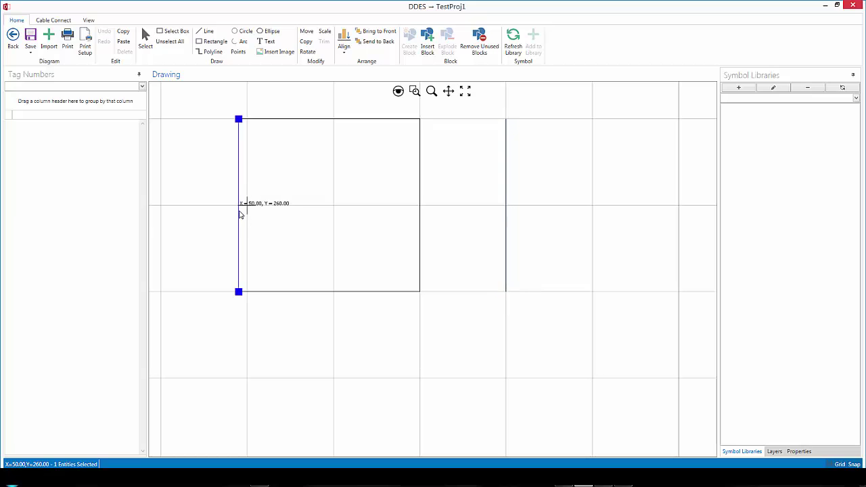
{"action": "left_click", "coordinate": [244, 121]}
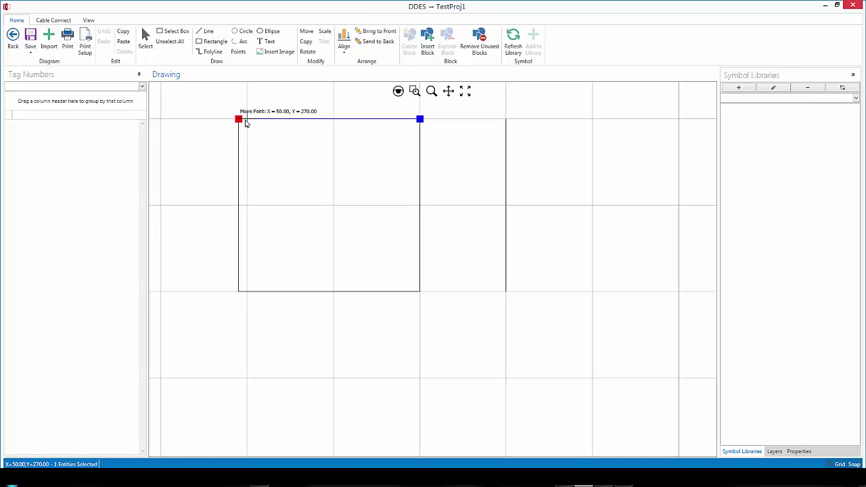
{"action": "left_click", "coordinate": [240, 128]}
{"action": "left_click", "coordinate": [238, 124]}
{"action": "left_click", "coordinate": [242, 123]}
{"action": "left_click", "coordinate": [245, 123]}
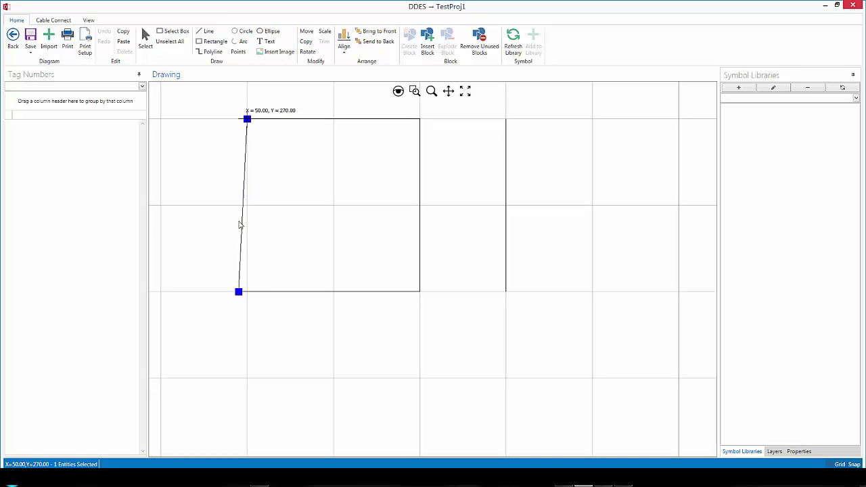
{"action": "left_click", "coordinate": [239, 292]}
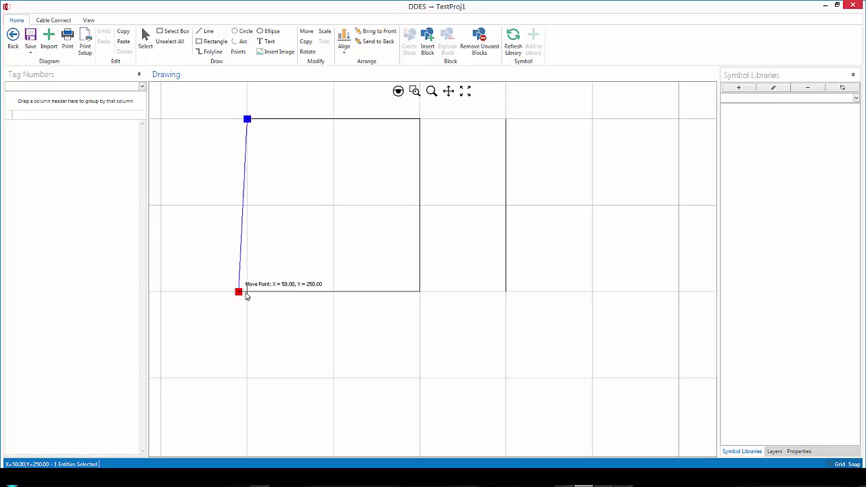
{"action": "left_click", "coordinate": [247, 292]}
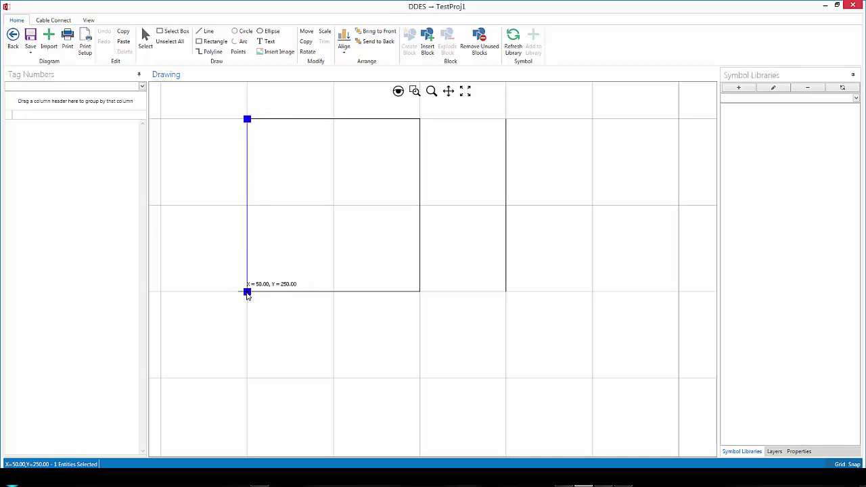
Step: Set the snap X and Y steps and the grid step to 2.5
{"action": "left_click", "coordinate": [89, 20]}
{"action": "left_click", "coordinate": [379, 4]}
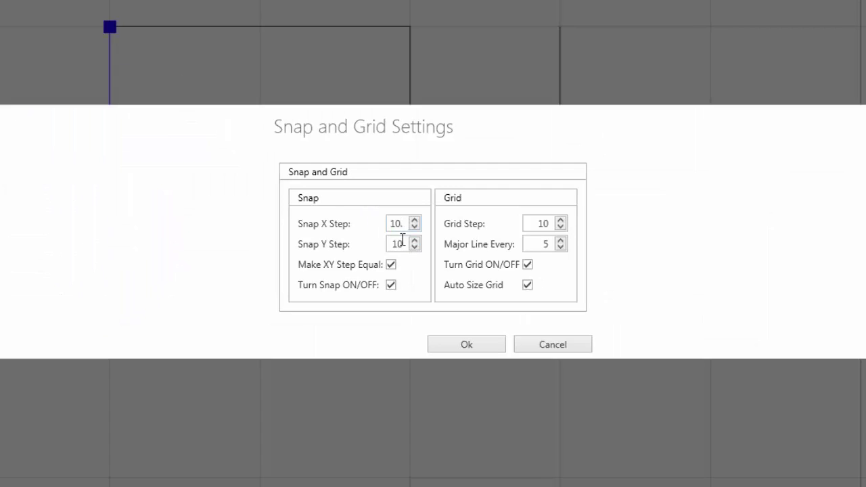
{"action": "left_click_drag", "start_coordinate": [401, 223], "coordinate": [348, 223]}
{"action": "type", "text": "2."}
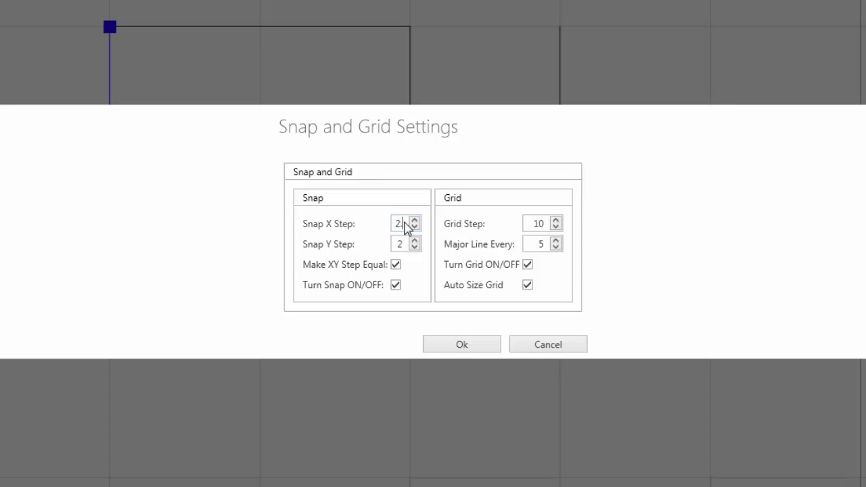
{"action": "type", "text": "5"}
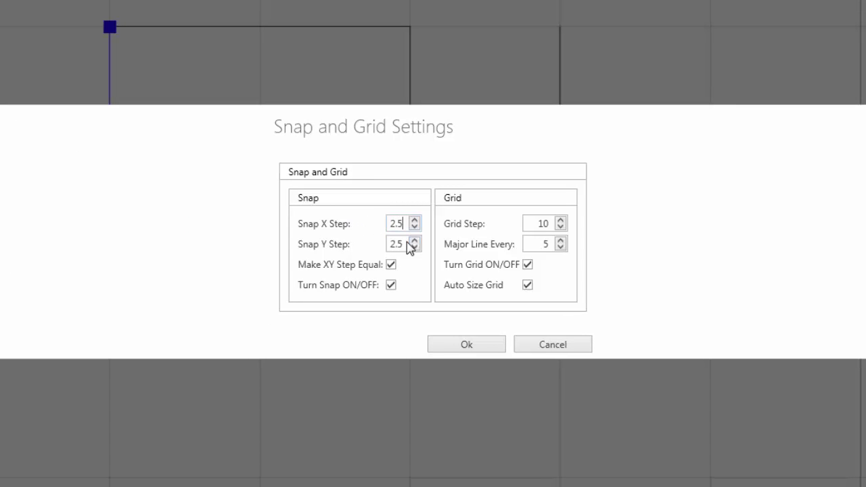
{"action": "left_click", "coordinate": [550, 223]}
{"action": "left_click_drag", "start_coordinate": [548, 223], "coordinate": [522, 224]}
{"action": "type", "text": "2.5"}
{"action": "left_click", "coordinate": [466, 345]}
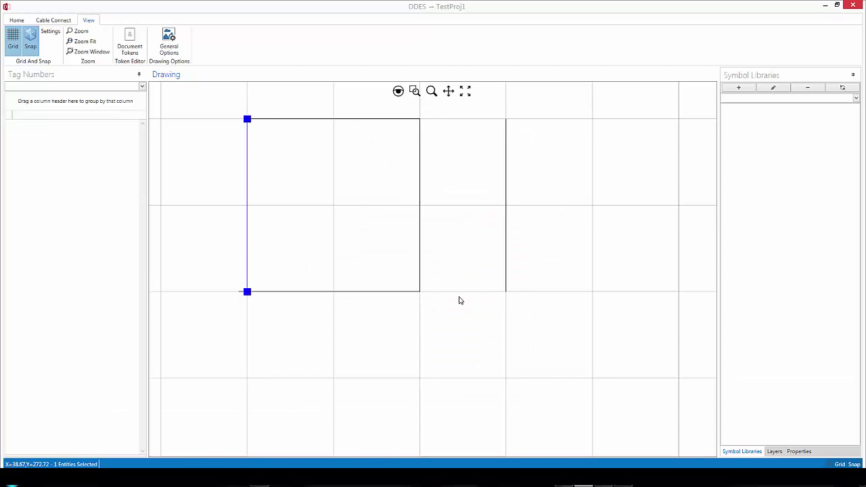
Step: Move the left endpoint of the box's bottom line to X 50, Y 250
{"action": "left_click", "coordinate": [258, 121]}
{"action": "left_click", "coordinate": [238, 295]}
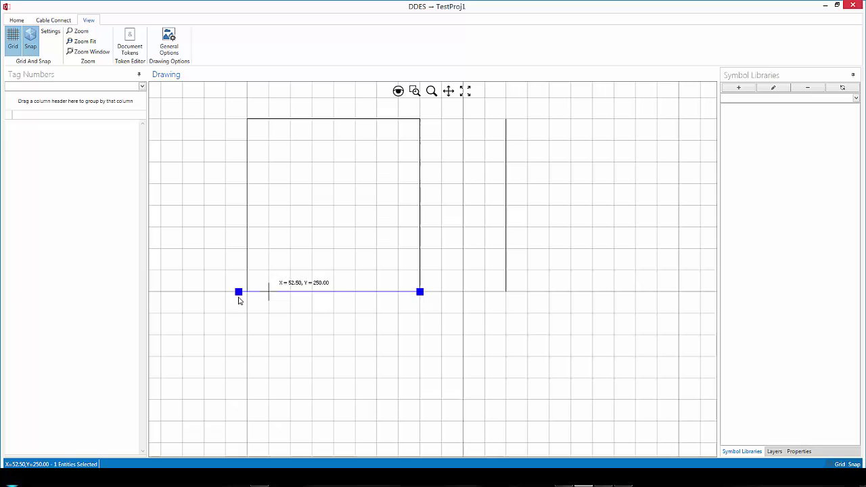
{"action": "left_click_drag", "start_coordinate": [238, 297], "coordinate": [247, 296]}
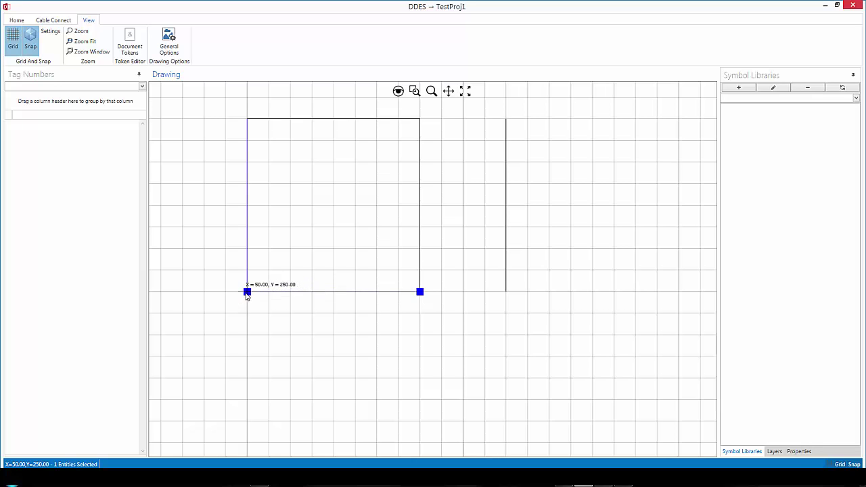
Step: Place the &TAGNUM text inside the box with its base point at X 60, Y 265 and a height of 2.5
{"action": "left_click", "coordinate": [16, 20]}
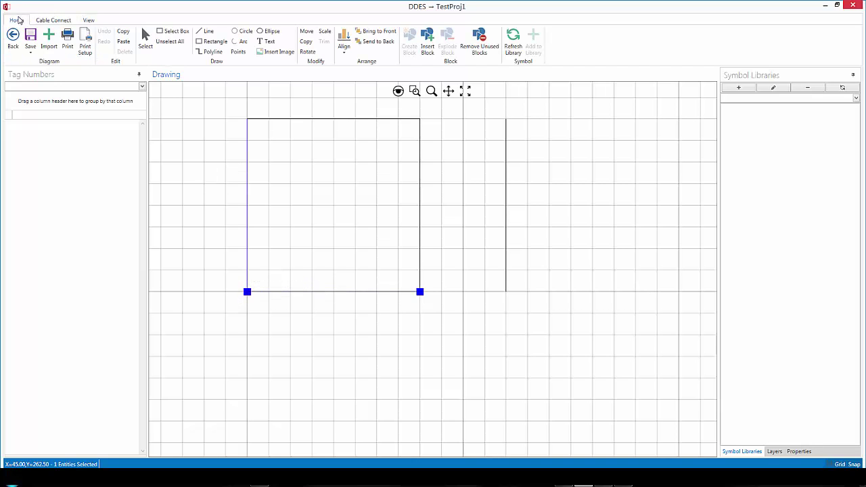
{"action": "left_click", "coordinate": [270, 45]}
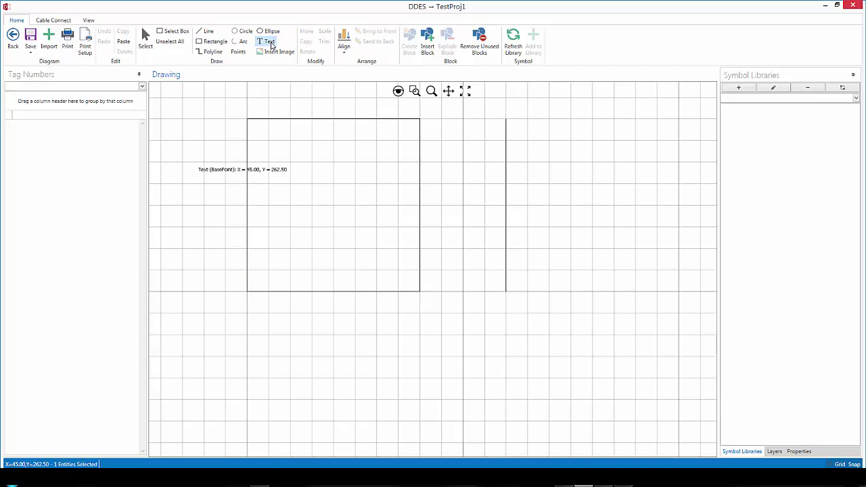
{"action": "left_click", "coordinate": [333, 162]}
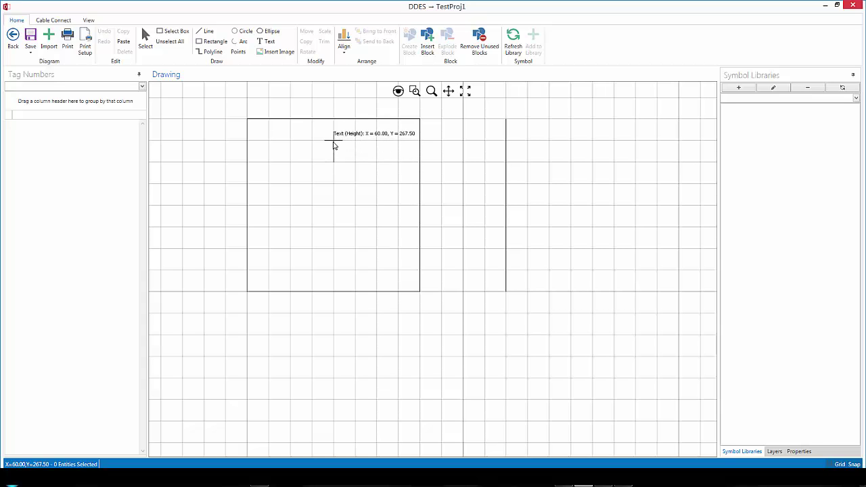
{"action": "left_click", "coordinate": [333, 146]}
{"action": "left_click", "coordinate": [333, 146]}
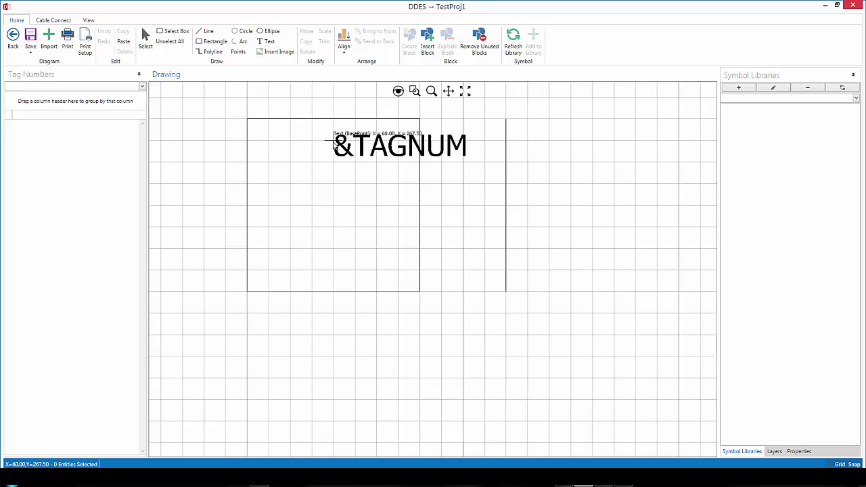
Step: Change the alignment of the &TAGNUM text to MiddleCenter
{"action": "left_click", "coordinate": [145, 41]}
{"action": "left_click", "coordinate": [377, 154]}
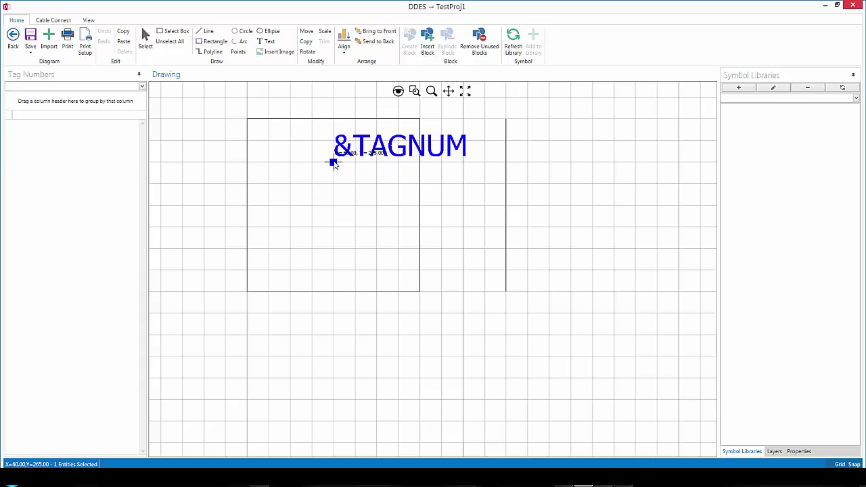
{"action": "left_click", "coordinate": [798, 453]}
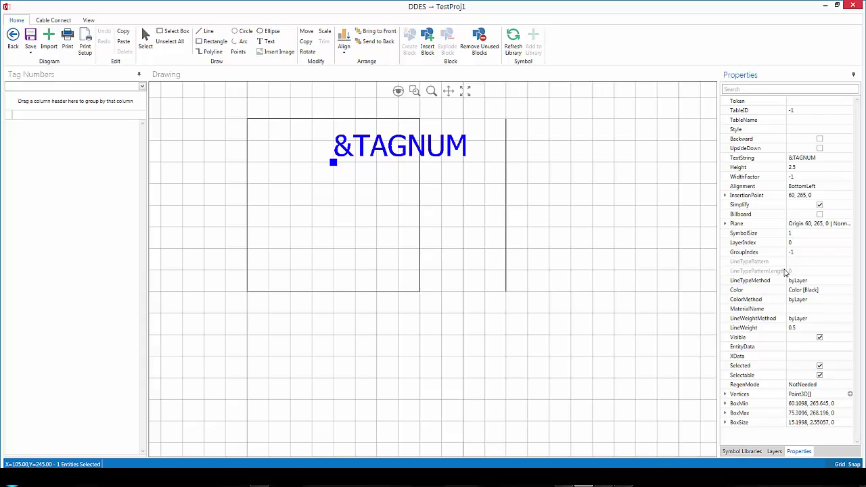
{"action": "left_click", "coordinate": [824, 189]}
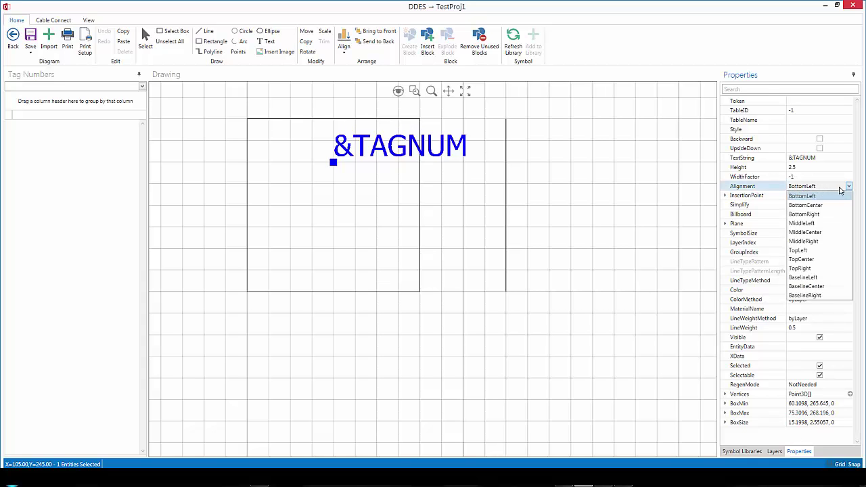
{"action": "left_click", "coordinate": [807, 233]}
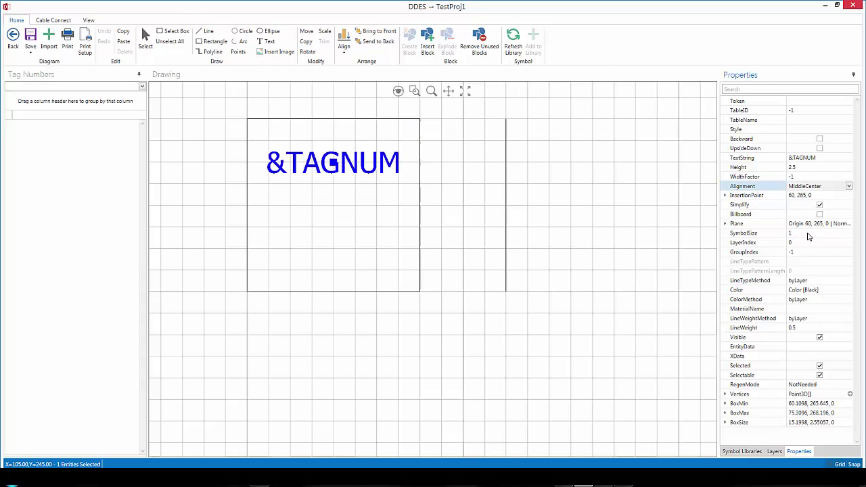
Step: Set the height of the &TAGNUM text to 2
{"action": "left_click", "coordinate": [805, 167]}
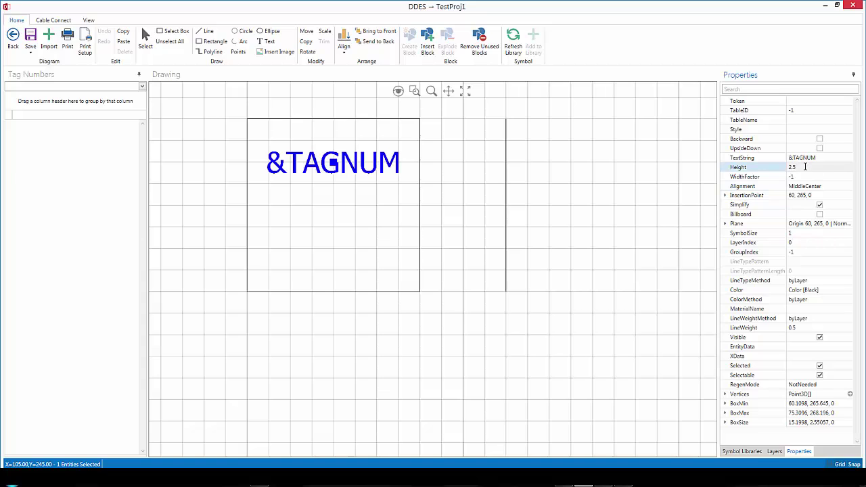
{"action": "left_click_drag", "start_coordinate": [805, 166], "coordinate": [745, 165]}
{"action": "type", "text": "2."}
{"action": "key", "text": "Return"}
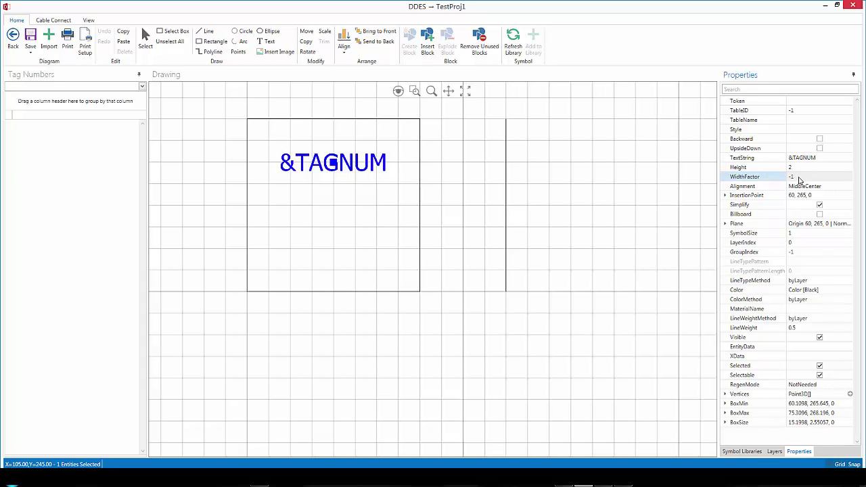
Step: Draw a horizontal dividing line across the box from X 50, Y 260 to X 70, Y 260
{"action": "left_click", "coordinate": [205, 31]}
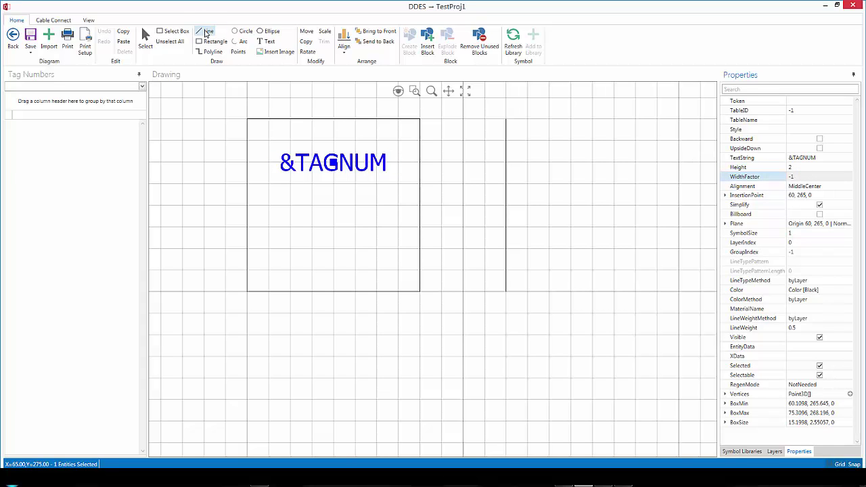
{"action": "left_click", "coordinate": [248, 210]}
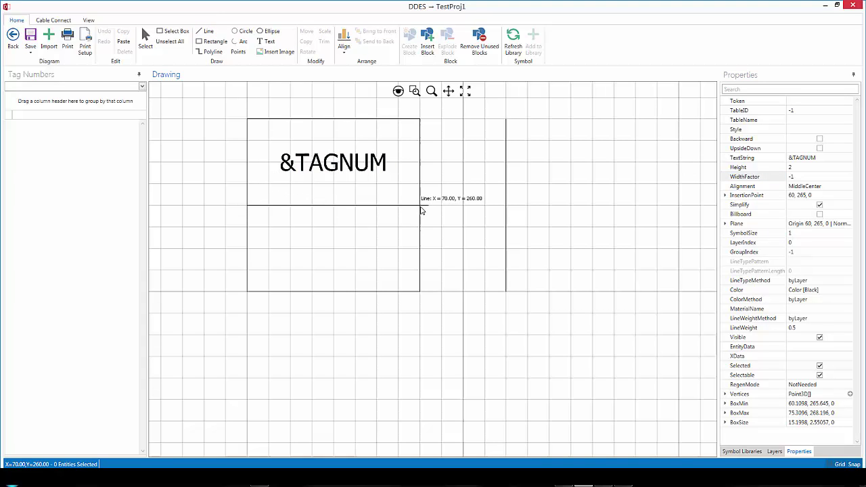
{"action": "left_click", "coordinate": [420, 208]}
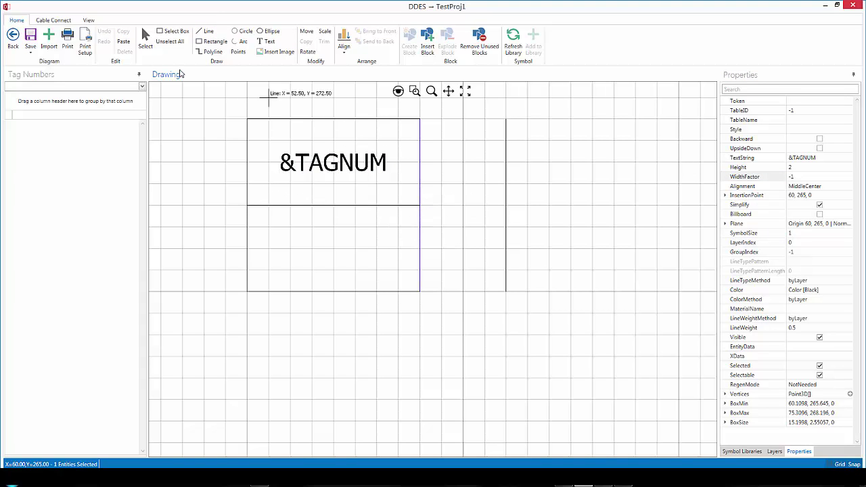
Step: Create a block named TestBlock from the box, its dividing line and the &TAGNUM text, with base point X 60, Y 257.5
{"action": "left_click", "coordinate": [170, 41]}
{"action": "left_click_drag", "start_coordinate": [230, 110], "coordinate": [448, 311]}
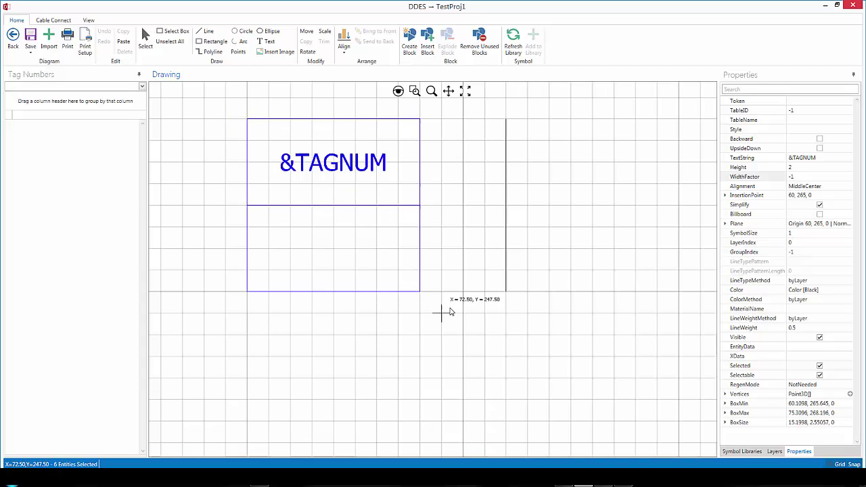
{"action": "left_click", "coordinate": [411, 51]}
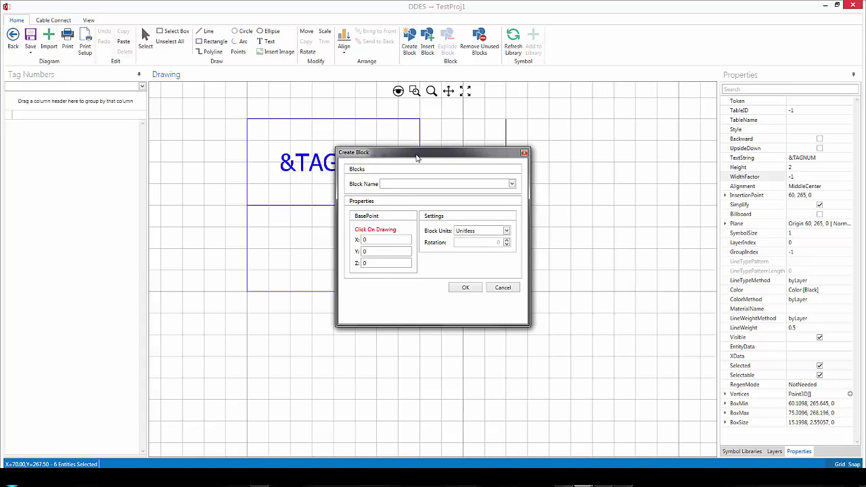
{"action": "left_click_drag", "start_coordinate": [415, 158], "coordinate": [567, 154]}
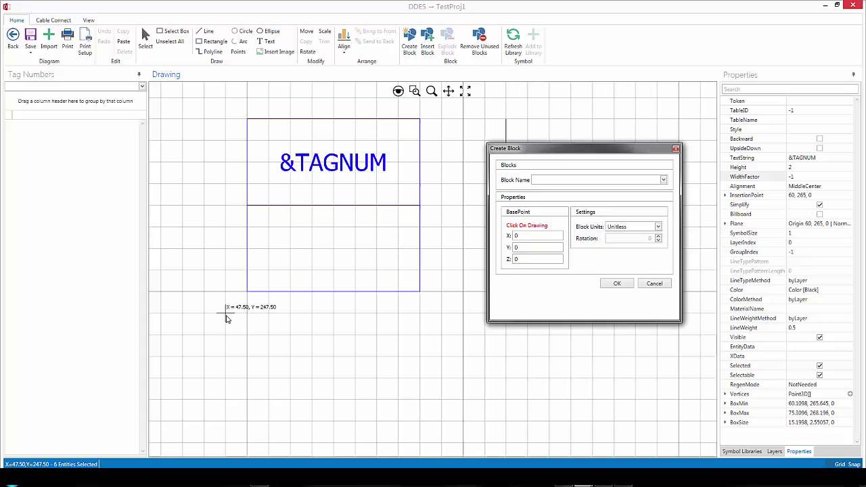
{"action": "left_click", "coordinate": [333, 230]}
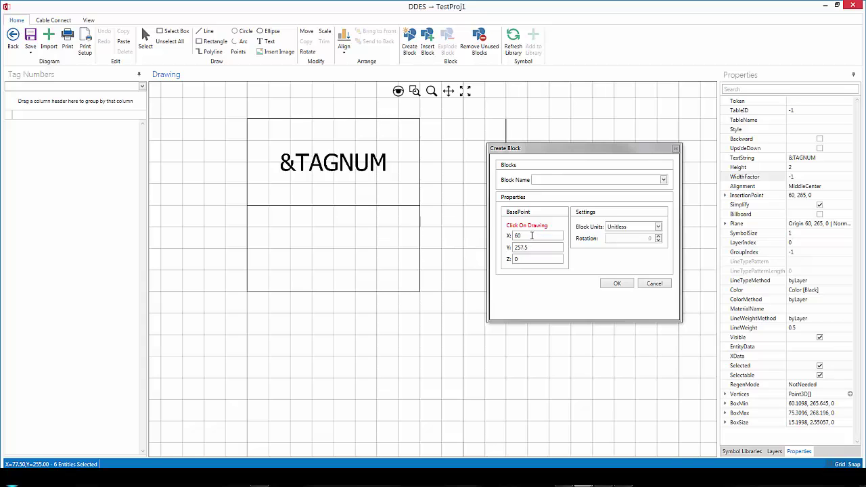
{"action": "left_click", "coordinate": [551, 180]}
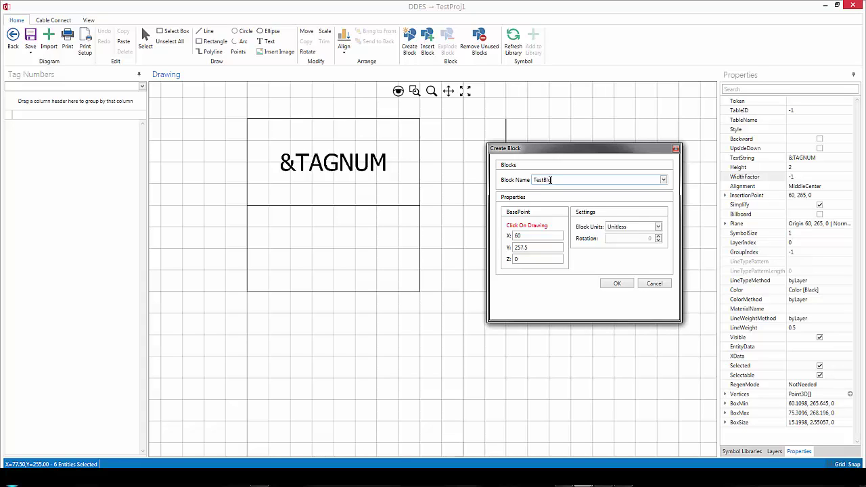
{"action": "left_click", "coordinate": [616, 284]}
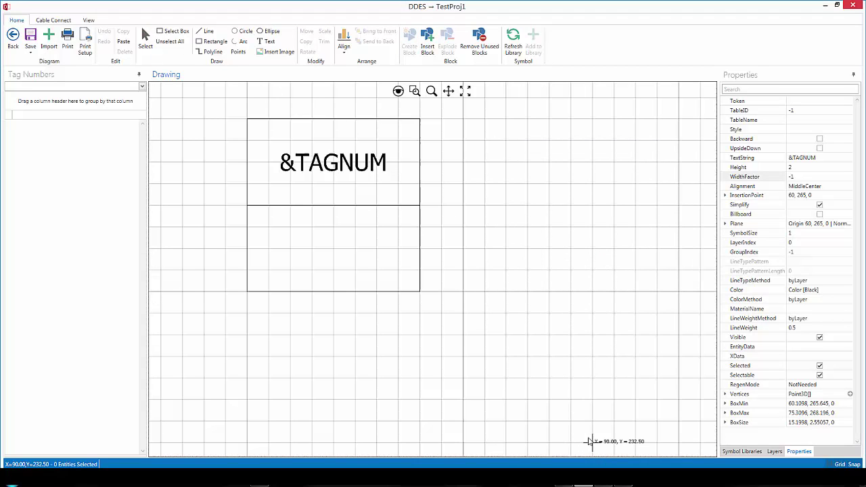
Step: Insert a copy of TestBlock beside the first one with its base point at X 82.5, Y 257.5
{"action": "left_click", "coordinate": [426, 49]}
{"action": "left_click", "coordinate": [512, 184]}
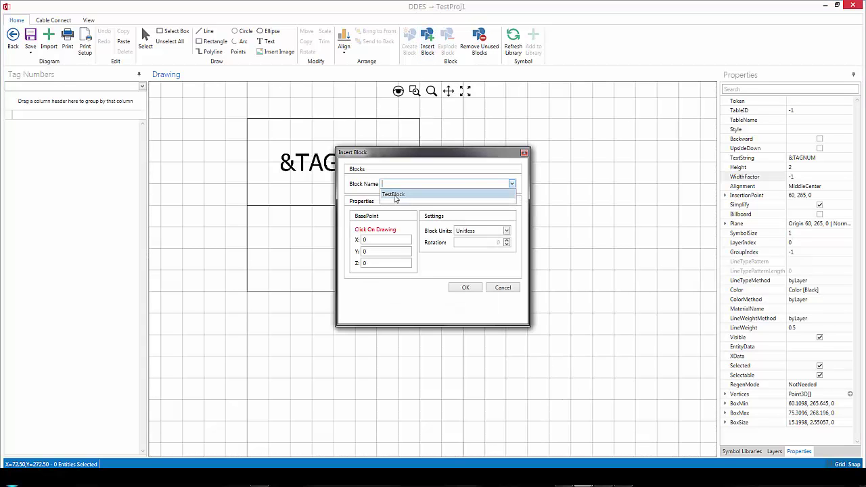
{"action": "left_click", "coordinate": [396, 195]}
{"action": "left_click_drag", "start_coordinate": [441, 155], "coordinate": [258, 227]}
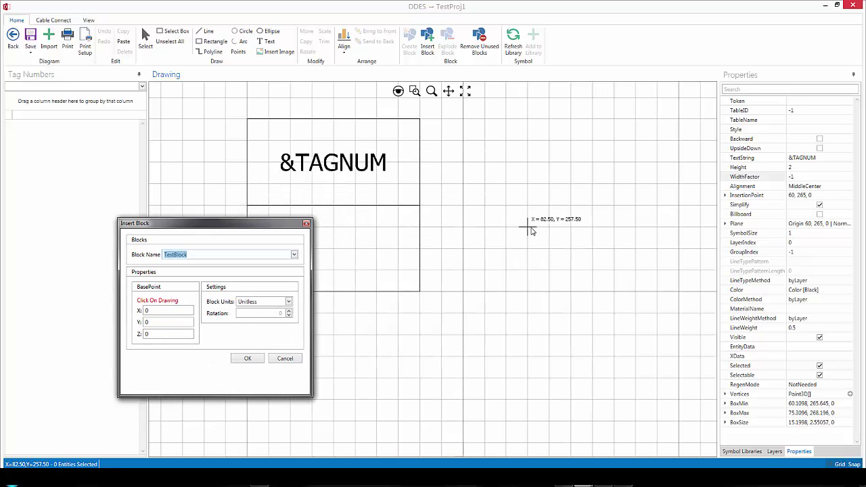
{"action": "left_click", "coordinate": [247, 358]}
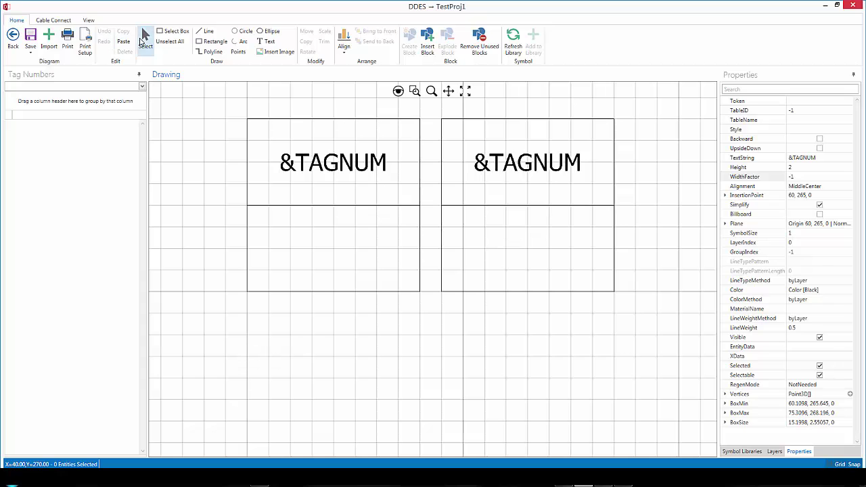
Step: Move the inserted block by its base point to X 85, Y 257.5, to X 82.5, Y 255, and back to X 82.5, Y 257.5
{"action": "left_click", "coordinate": [142, 42]}
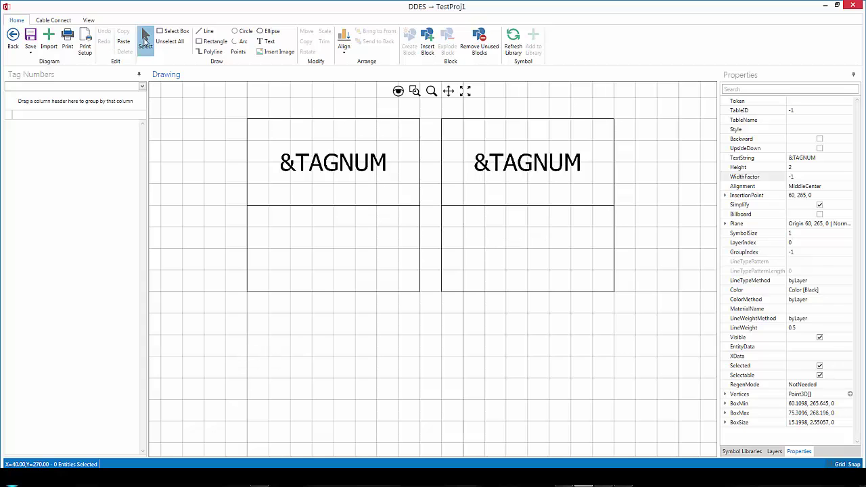
{"action": "left_click", "coordinate": [532, 172]}
{"action": "left_click", "coordinate": [528, 226]}
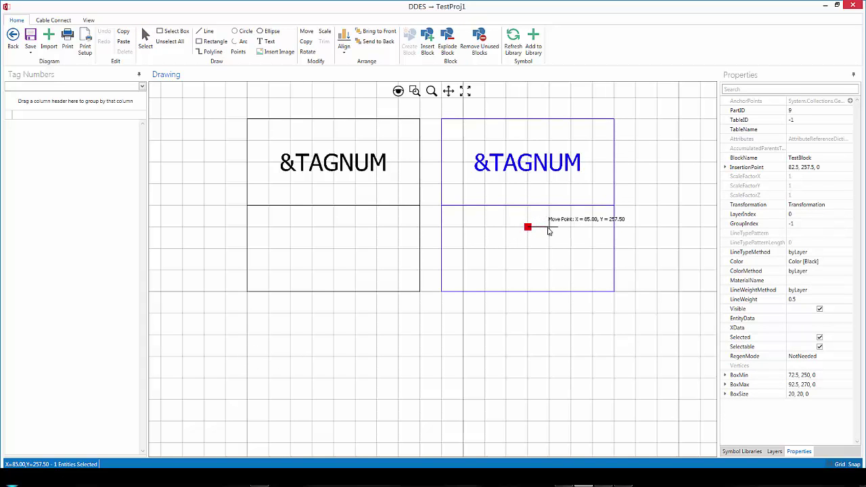
{"action": "left_click", "coordinate": [549, 231]}
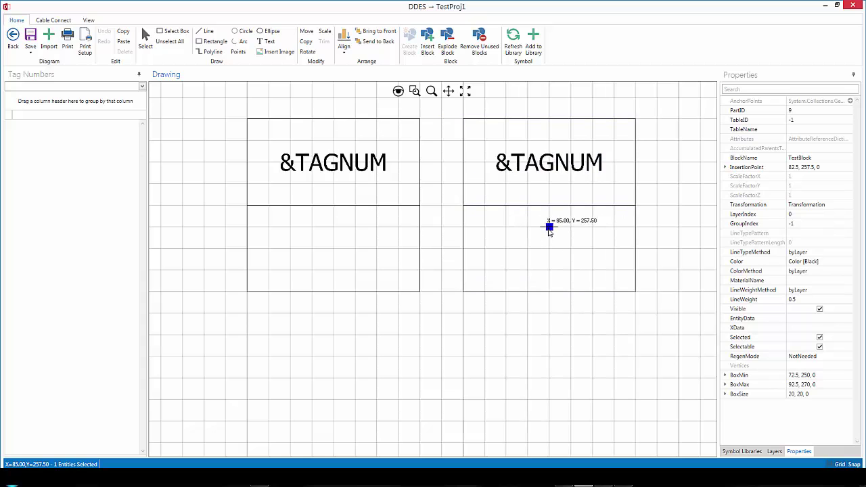
{"action": "left_click", "coordinate": [549, 230]}
{"action": "left_click", "coordinate": [528, 249]}
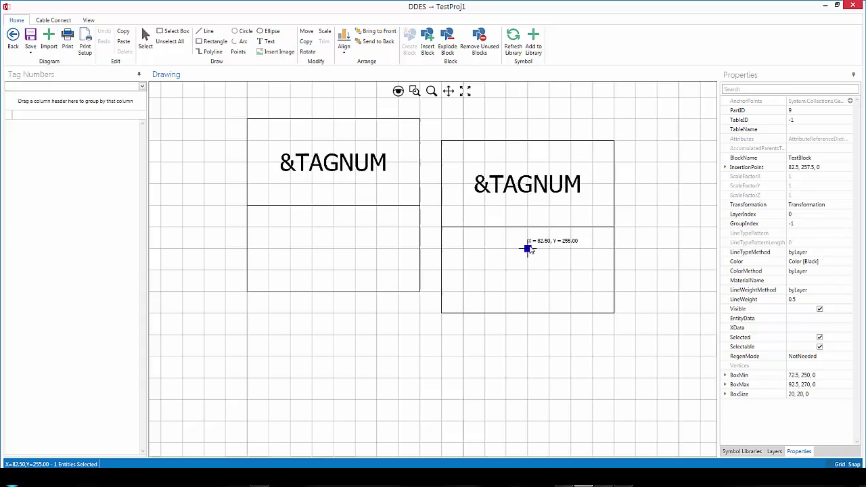
{"action": "left_click", "coordinate": [528, 249]}
{"action": "left_click", "coordinate": [528, 227]}
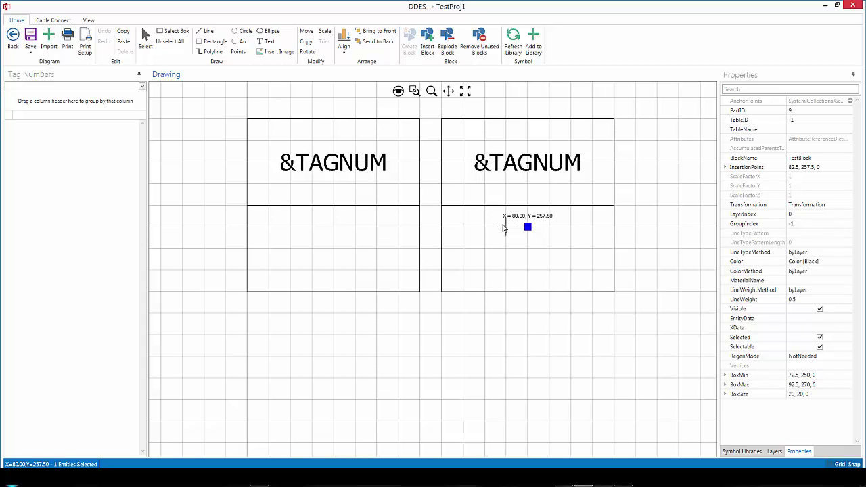
Step: List the Instruments tag numbers and assign tag 20-FT-01 to the first block
{"action": "left_click", "coordinate": [142, 85]}
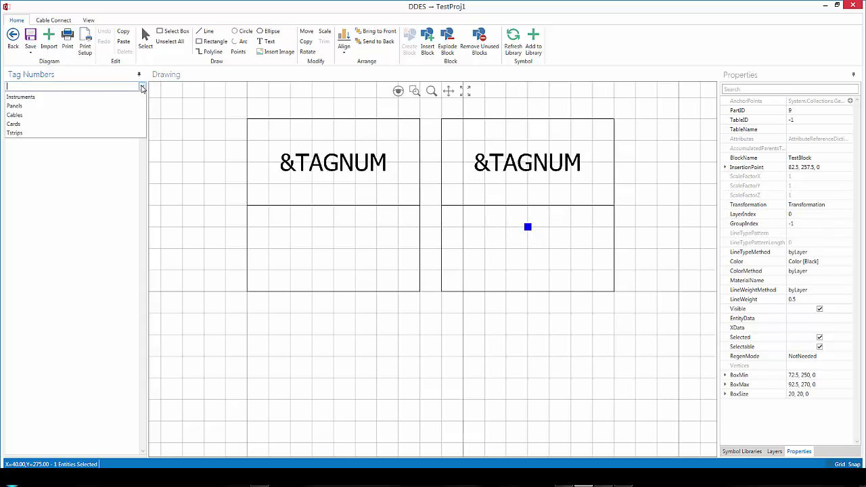
{"action": "left_click", "coordinate": [26, 98]}
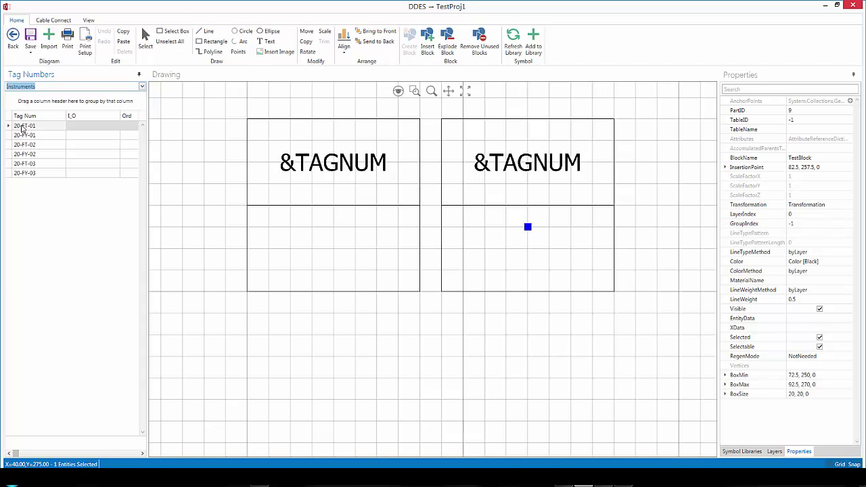
{"action": "left_click_drag", "start_coordinate": [22, 128], "coordinate": [342, 161]}
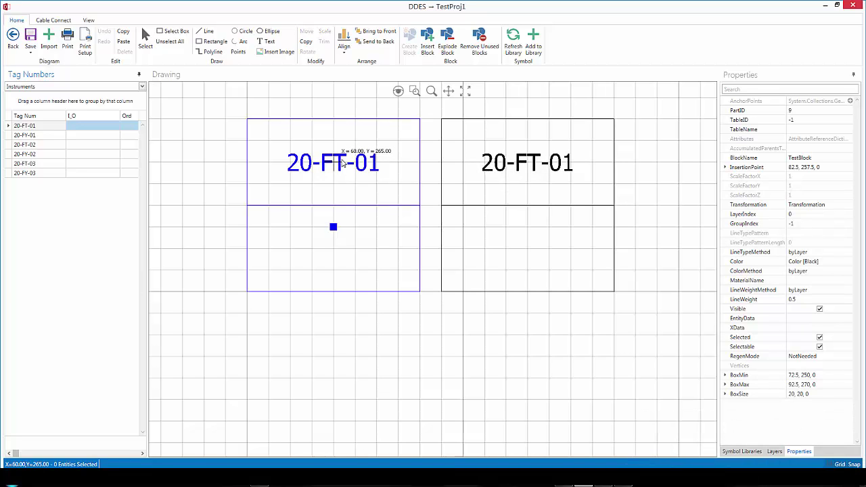
Step: Select the second block and unlink it from its instrument tag to restore the &TAGNUM token
{"action": "left_click", "coordinate": [507, 168]}
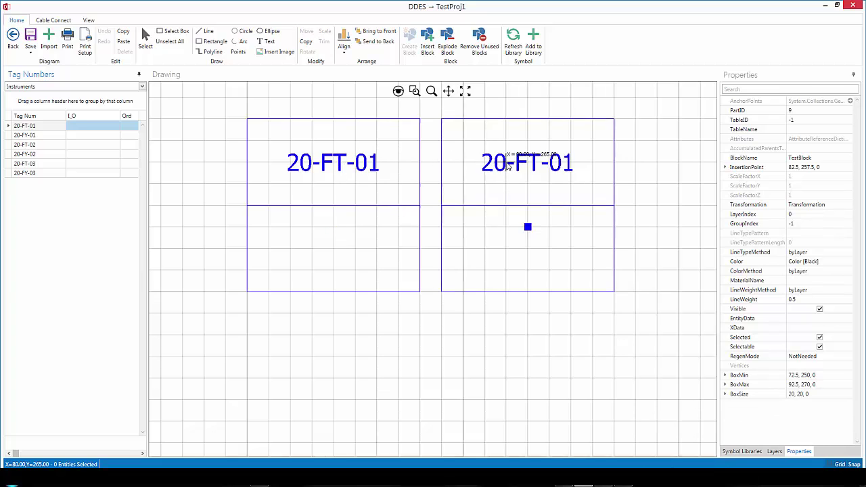
{"action": "left_click", "coordinate": [58, 21]}
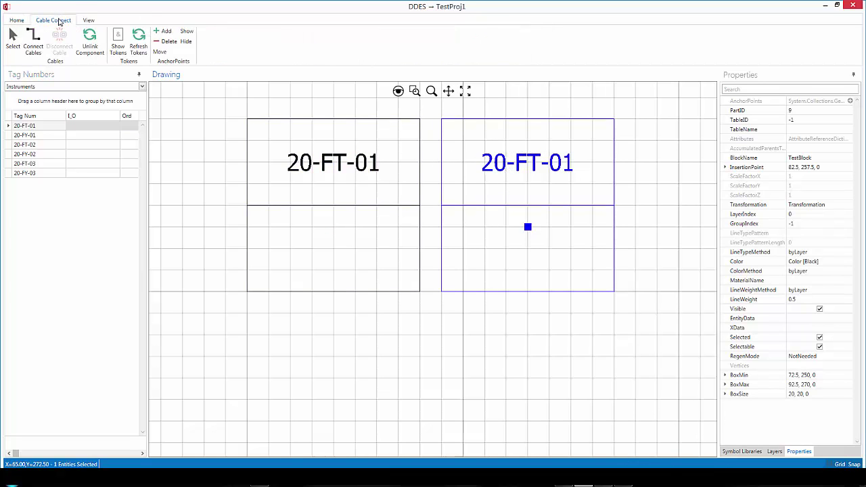
{"action": "left_click", "coordinate": [88, 45]}
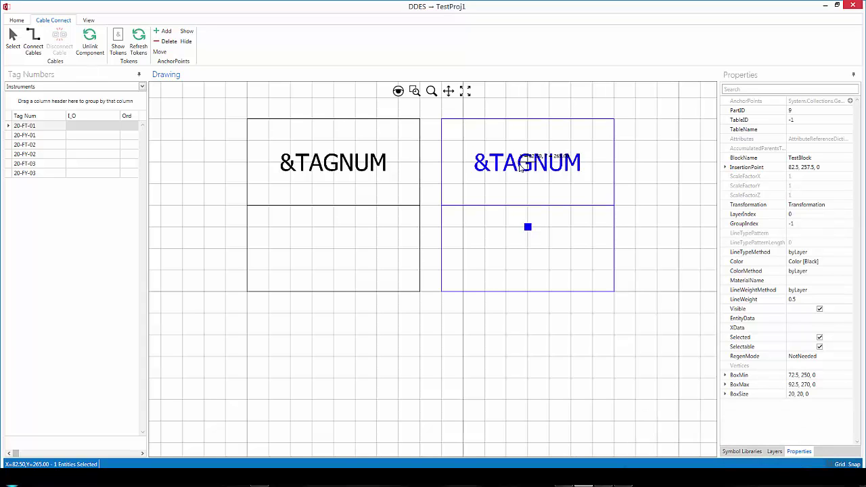
Step: Add a new symbol library named TestLibrary and make it the active library
{"action": "left_click", "coordinate": [737, 453]}
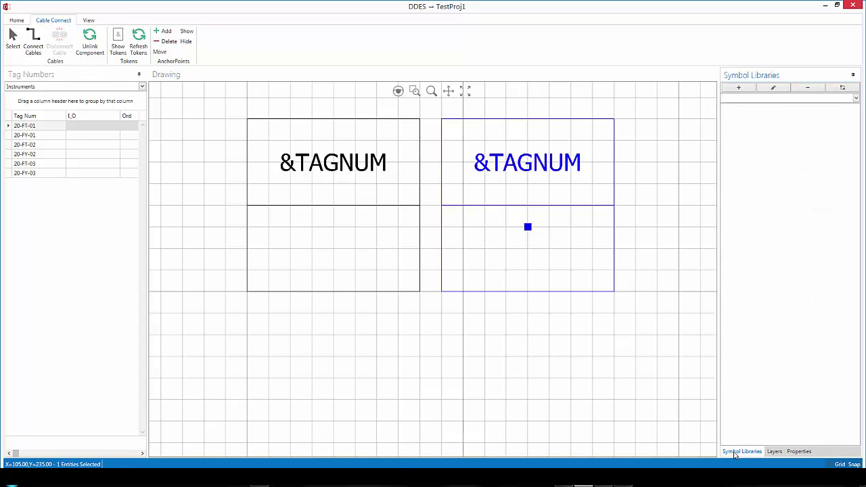
{"action": "left_click", "coordinate": [740, 91]}
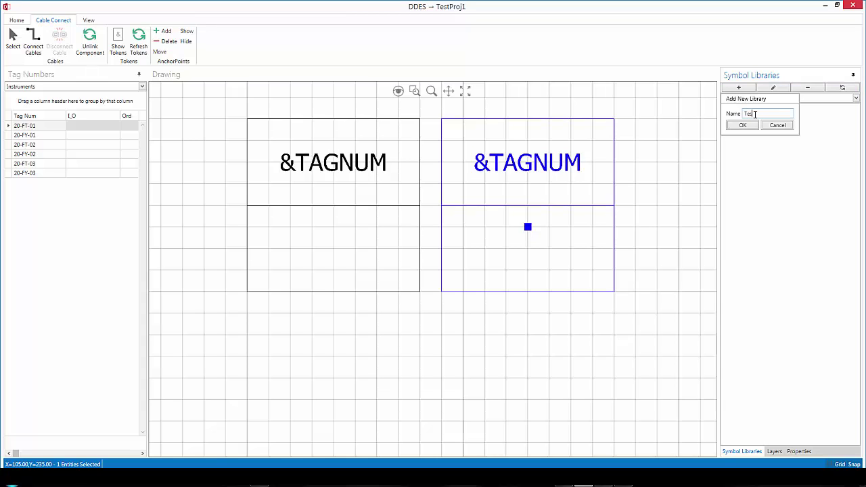
{"action": "type", "text": "TestLibrary"}
{"action": "left_click", "coordinate": [743, 125]}
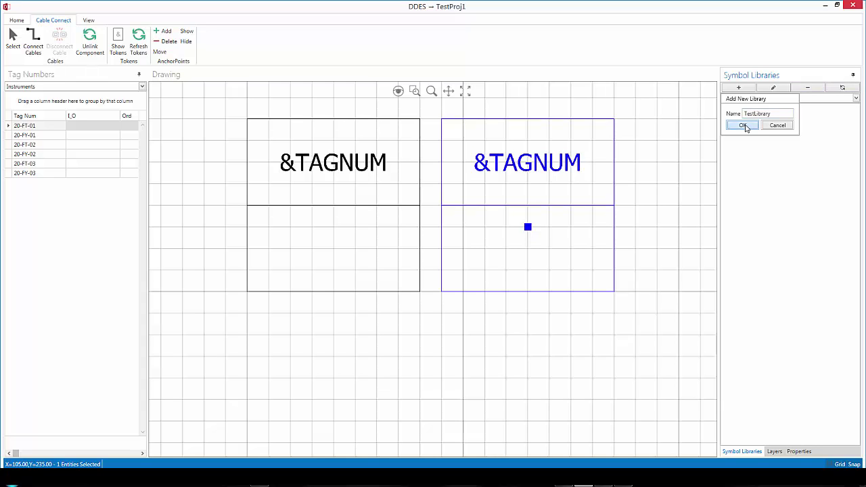
{"action": "left_click", "coordinate": [856, 98]}
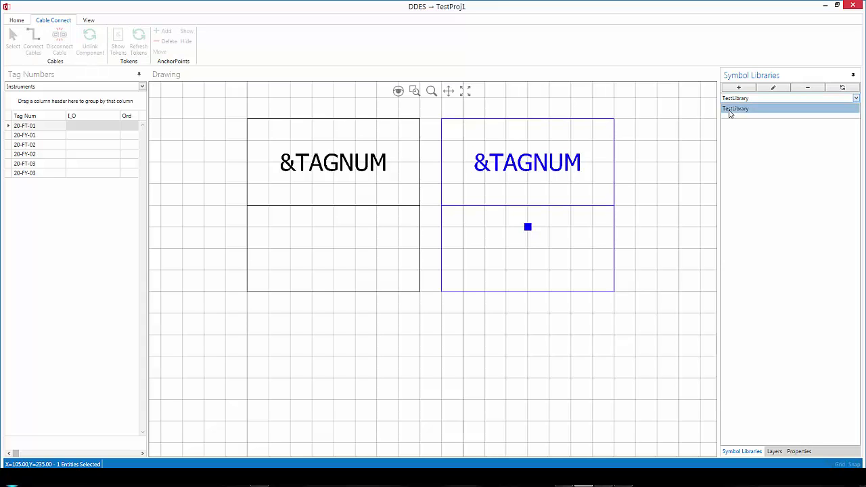
{"action": "left_click", "coordinate": [730, 112]}
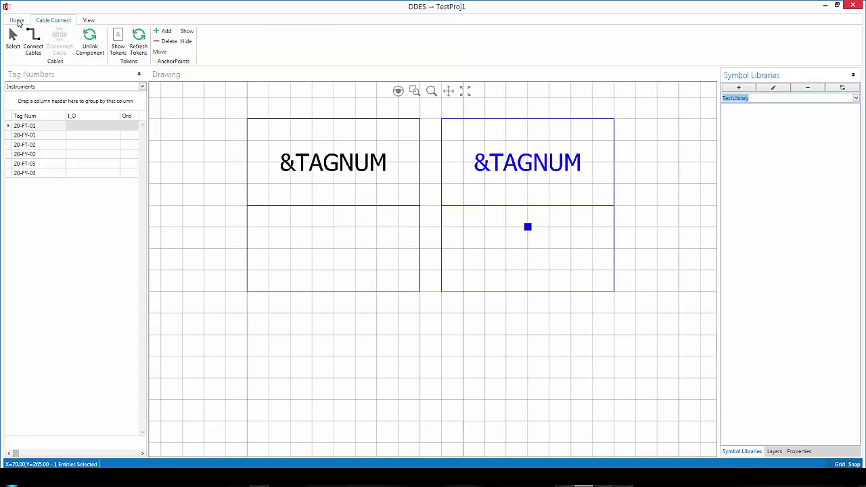
Step: Add the selected block to TestLibrary as a symbol named TestSymbol1
{"action": "left_click", "coordinate": [16, 21]}
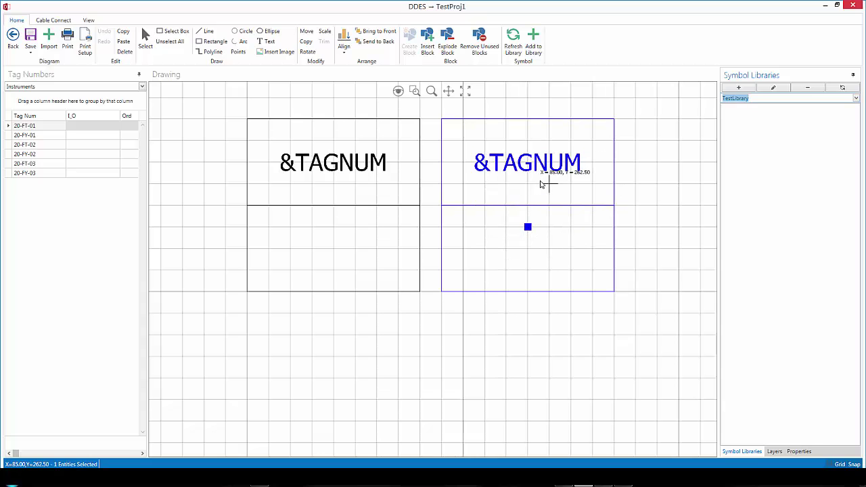
{"action": "left_click", "coordinate": [534, 42]}
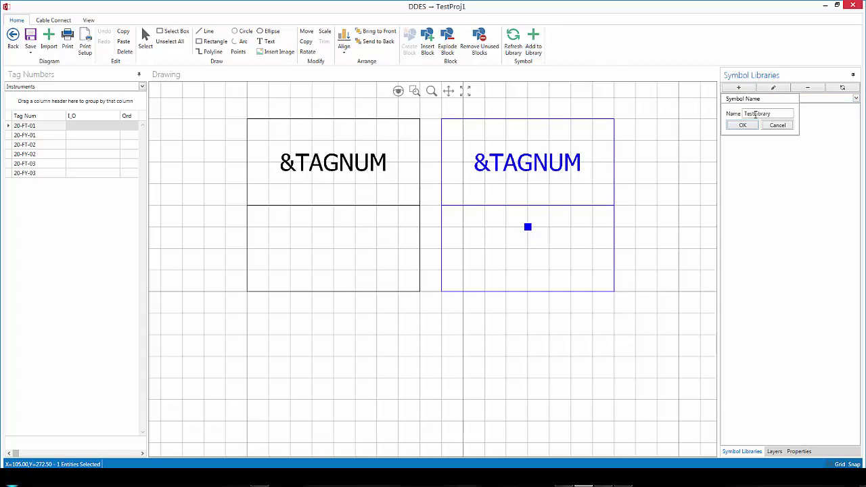
{"action": "left_click_drag", "start_coordinate": [755, 113], "coordinate": [781, 115]}
{"action": "type", "text": "Symbol1"}
{"action": "left_click", "coordinate": [748, 125]}
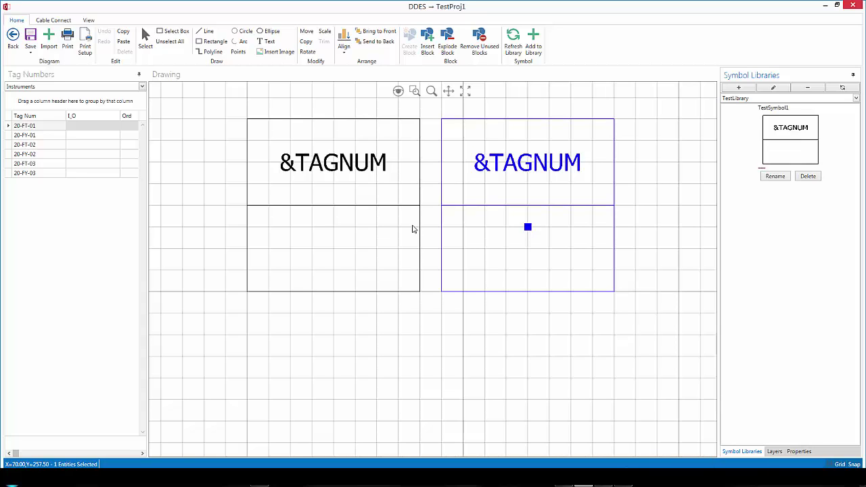
Step: Select both blocks and delete them from the drawing
{"action": "key", "text": "ctrl+a"}
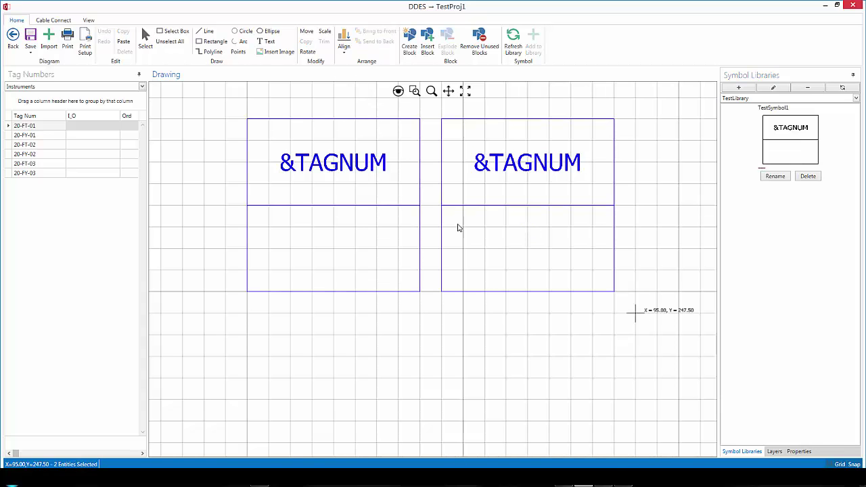
{"action": "left_click_drag", "start_coordinate": [225, 108], "coordinate": [655, 315]}
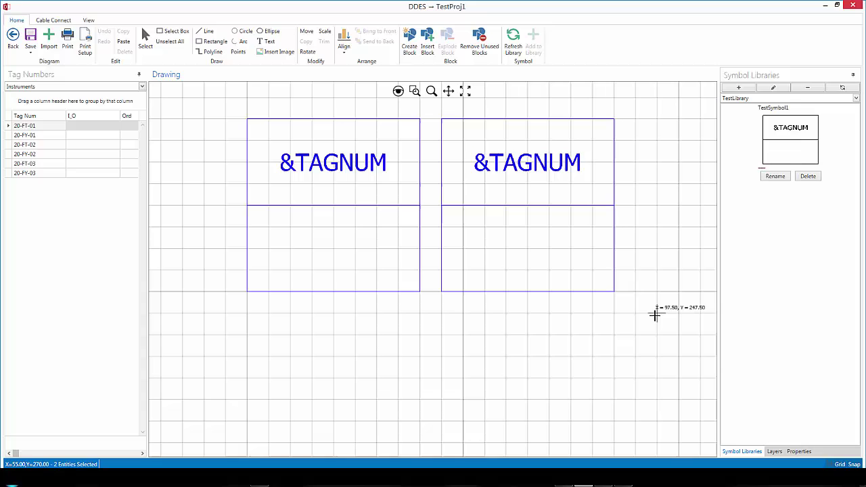
{"action": "key", "text": "Delete"}
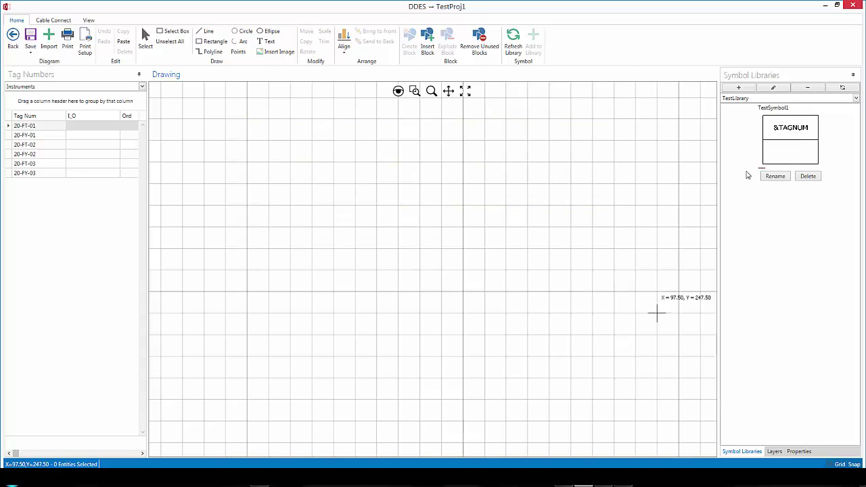
Step: Place TestSymbol1 from TestLibrary in the drawing at X 60, Y 257.5
{"action": "left_click", "coordinate": [789, 145]}
{"action": "left_click_drag", "start_coordinate": [795, 140], "coordinate": [335, 230]}
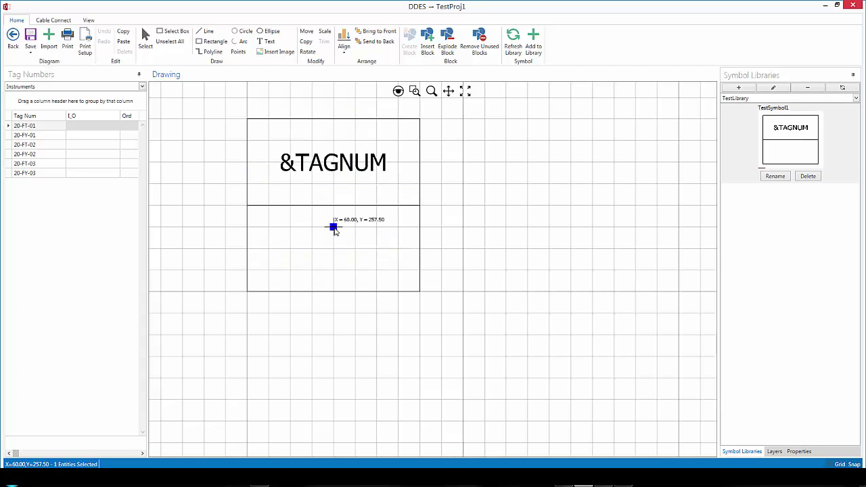
Step: Try moving the placed block to X 57.5, Y 257.5 by its insertion point and return it to X 60, Y 257.5
{"action": "left_click", "coordinate": [335, 229]}
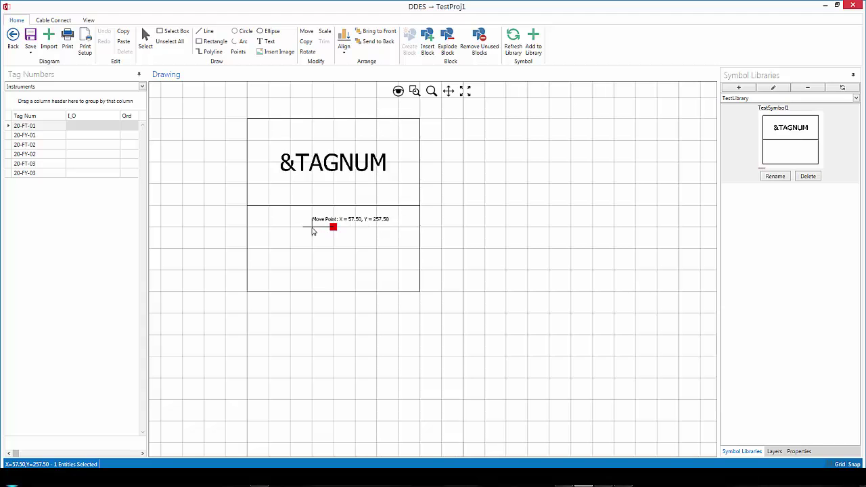
{"action": "left_click", "coordinate": [312, 229]}
{"action": "left_click", "coordinate": [313, 229]}
{"action": "left_click", "coordinate": [334, 229]}
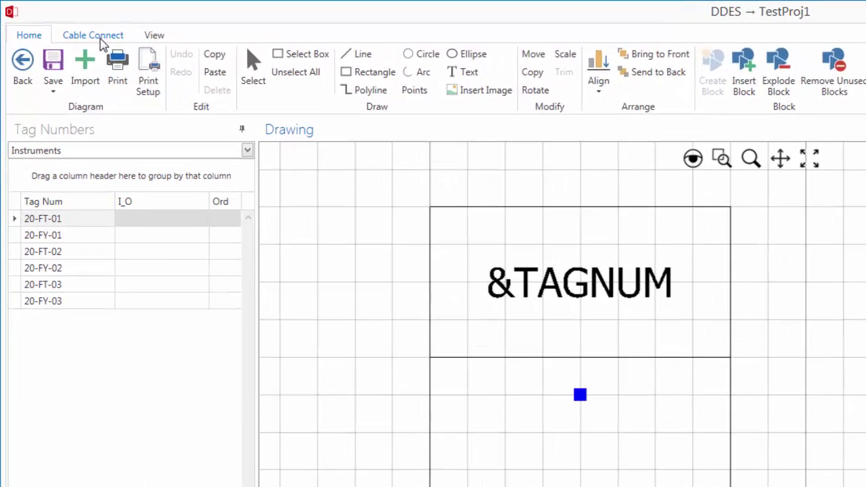
Step: Add anchor points to the placed block at both ends of its horizontal dividing line
{"action": "left_click", "coordinate": [95, 38]}
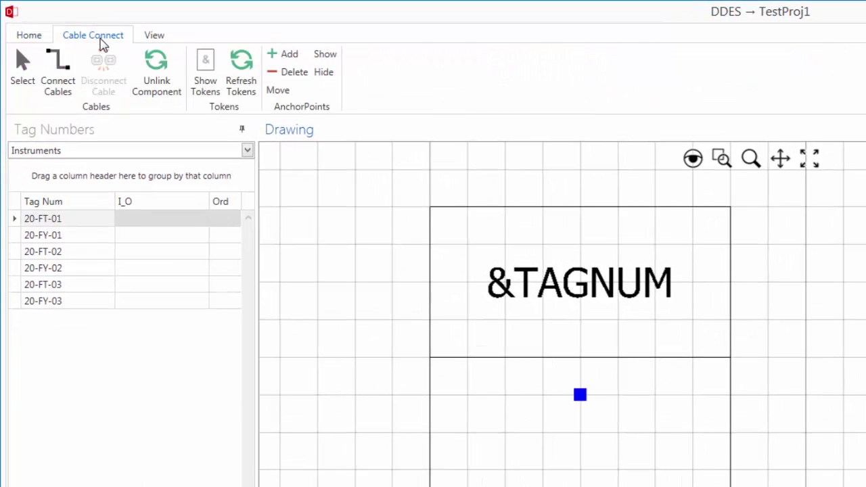
{"action": "left_click", "coordinate": [285, 55]}
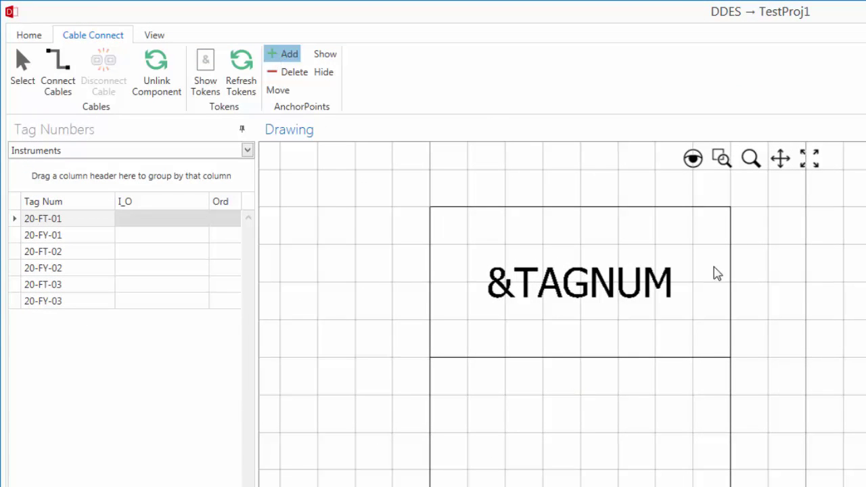
{"action": "left_click", "coordinate": [731, 358]}
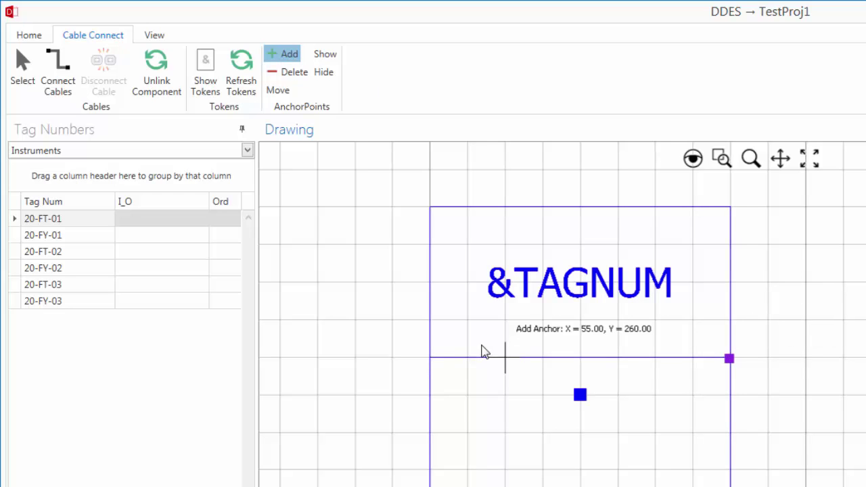
{"action": "left_click", "coordinate": [430, 358]}
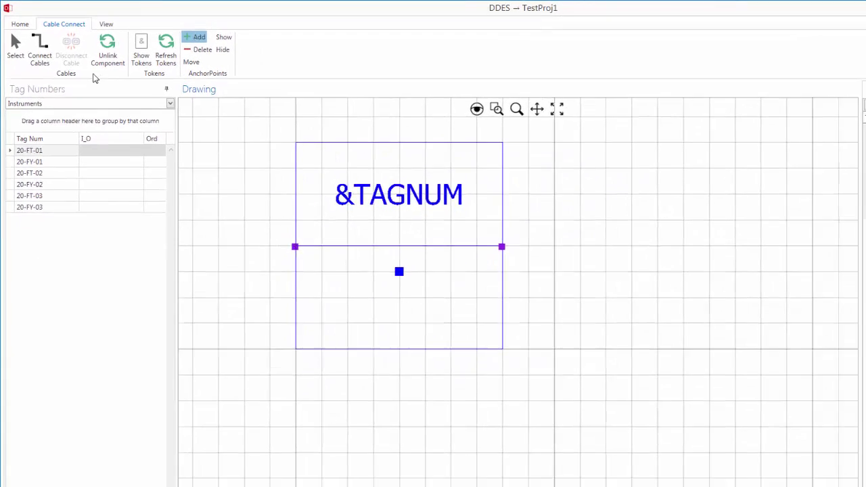
{"action": "left_click", "coordinate": [22, 65]}
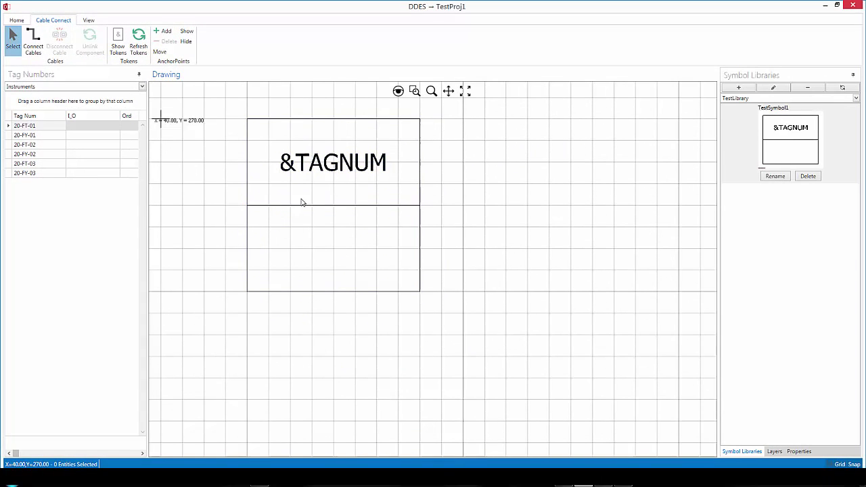
Step: Select the anchored block in the drawing and delete the symbol TestSymbol1 from TestLibrary
{"action": "left_click", "coordinate": [330, 209]}
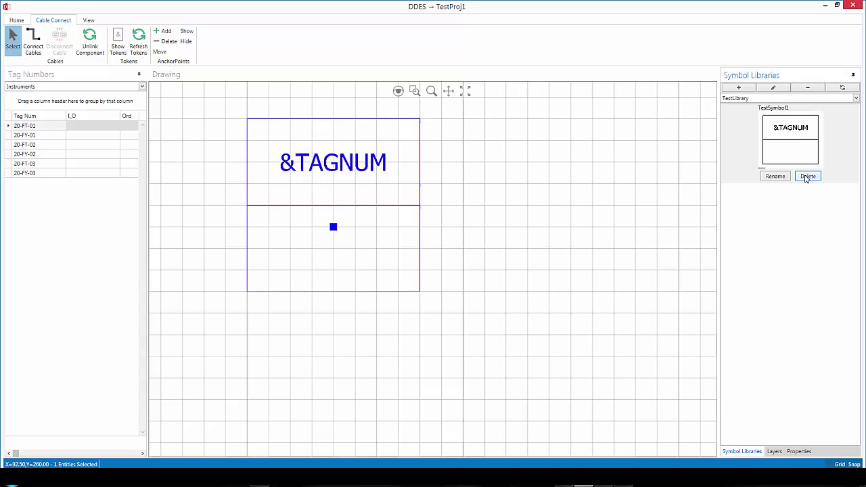
{"action": "left_click", "coordinate": [808, 177]}
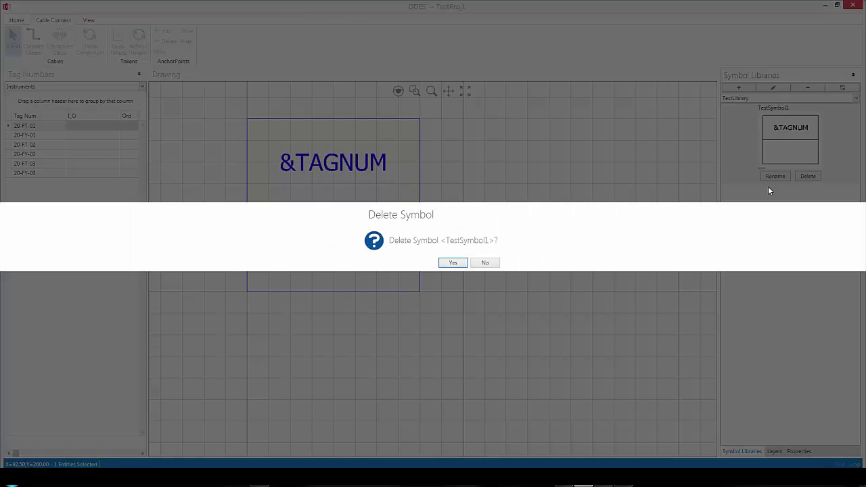
{"action": "left_click", "coordinate": [454, 263]}
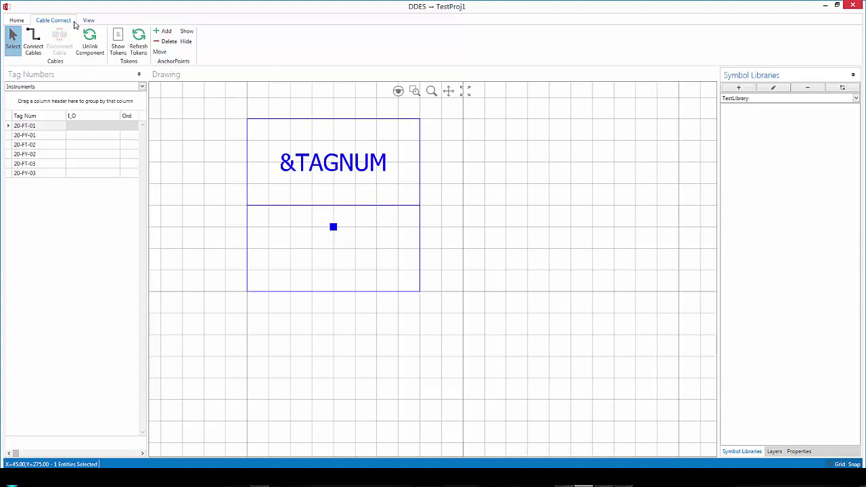
Step: Add the selected block with its anchor points to TestLibrary as a newly named symbol
{"action": "left_click", "coordinate": [20, 21]}
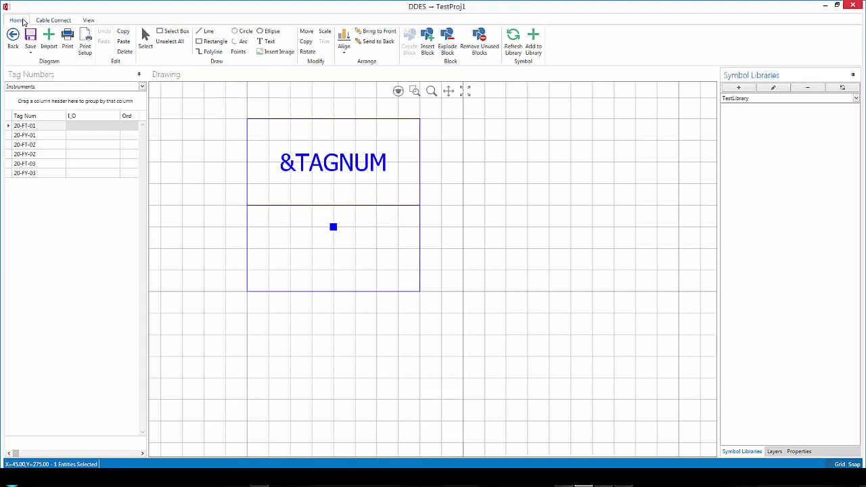
{"action": "left_click", "coordinate": [534, 47]}
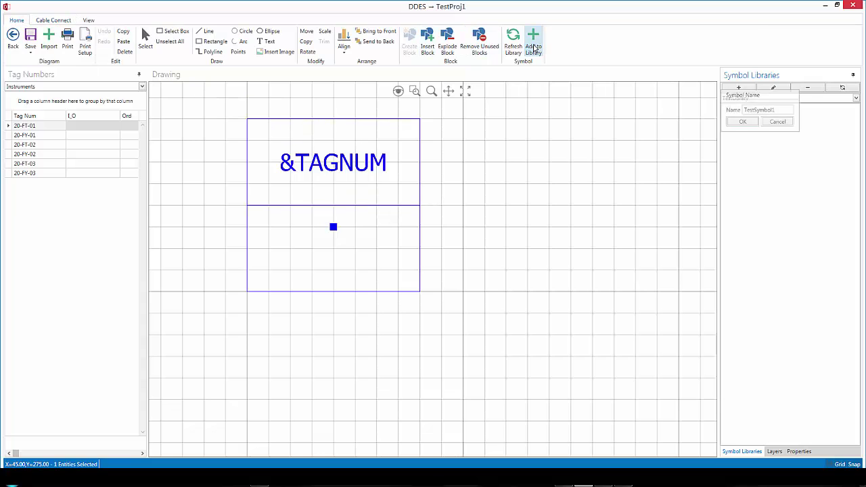
{"action": "double_click", "coordinate": [781, 113]}
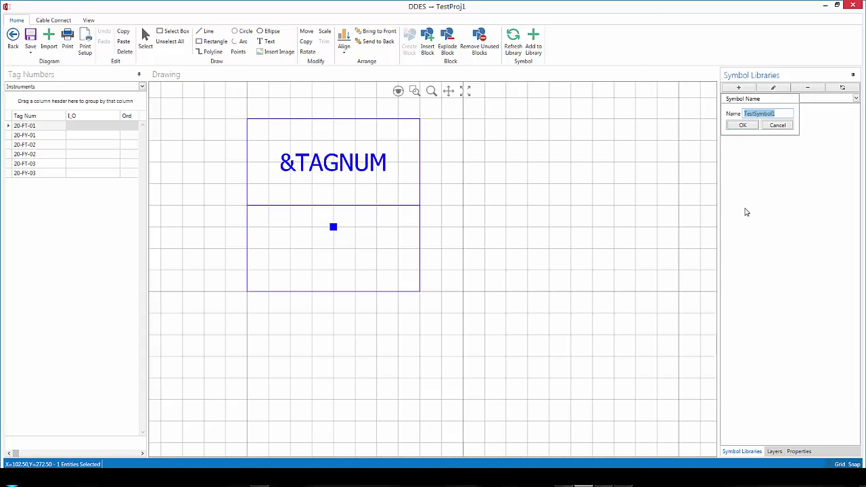
{"action": "type", "text": "8bas"}
{"action": "key", "text": "BackSpace"}
{"action": "key", "text": "BackSpace"}
{"action": "left_click", "coordinate": [742, 125]}
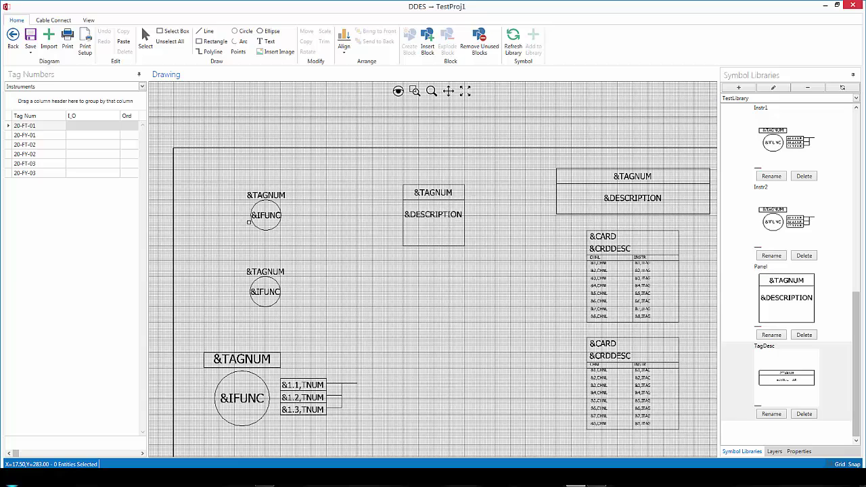
Step: Move the wide &TAGNUM and &DESCRIPTION block above the card tables slightly down to X 135, Y 260
{"action": "left_click", "coordinate": [626, 198]}
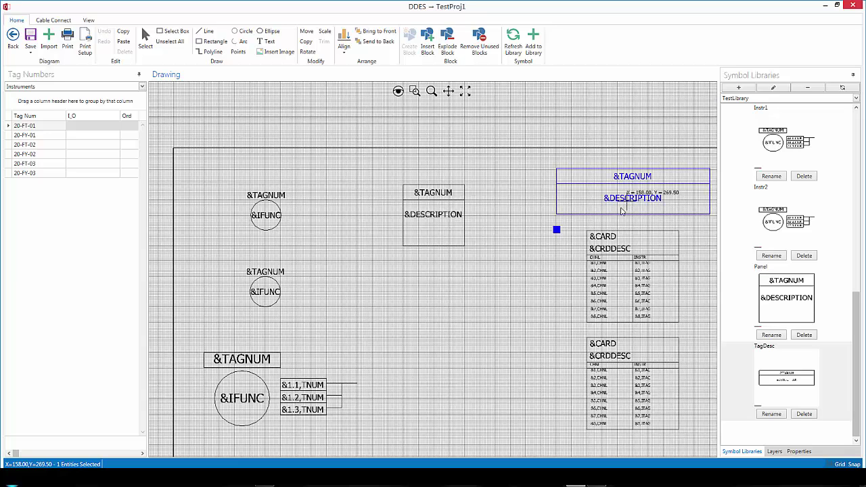
{"action": "scroll", "coordinate": [582, 214], "scroll_direction": "up", "scroll_amount": 2}
{"action": "scroll", "coordinate": [556, 231], "scroll_direction": "up", "scroll_amount": 2}
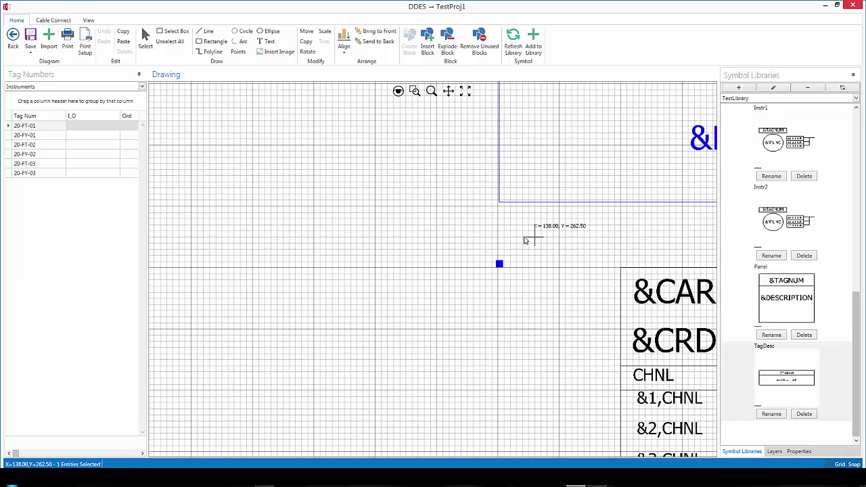
{"action": "left_click", "coordinate": [499, 264]}
{"action": "left_click", "coordinate": [500, 268]}
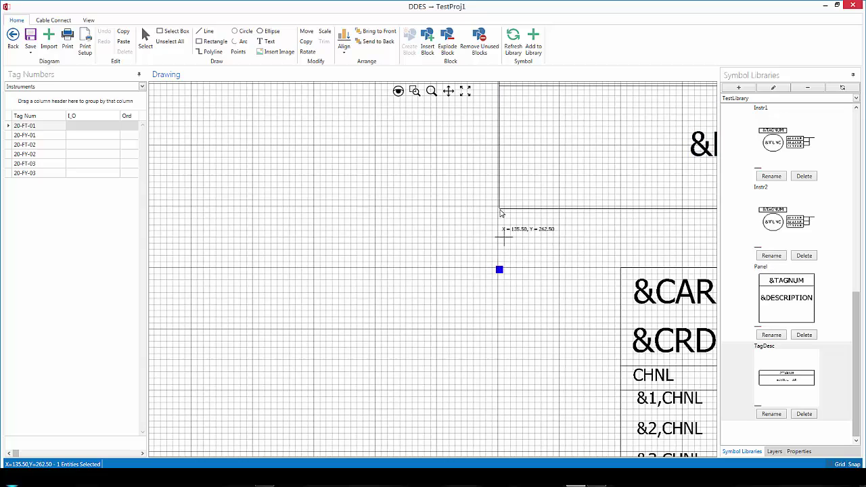
{"action": "scroll", "coordinate": [493, 260], "scroll_direction": "down", "scroll_amount": 1}
{"action": "scroll", "coordinate": [494, 260], "scroll_direction": "down", "scroll_amount": 2}
{"action": "scroll", "coordinate": [542, 237], "scroll_direction": "up", "scroll_amount": 1}
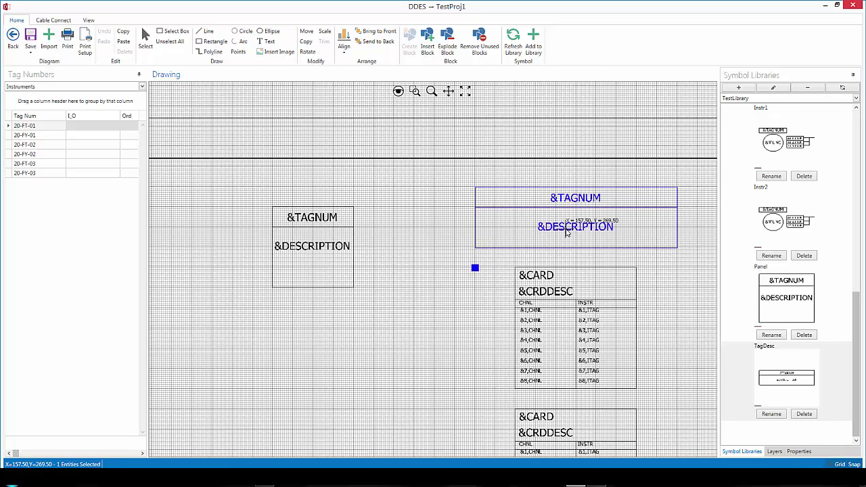
Step: Delete the wide &TAGNUM and &DESCRIPTION block and place the TagDesc symbol from TestLibrary at X 142, Y 274.5
{"action": "key", "text": "Delete"}
{"action": "left_click_drag", "start_coordinate": [793, 365], "coordinate": [590, 261]}
{"action": "left_click_drag", "start_coordinate": [509, 216], "coordinate": [505, 208]}
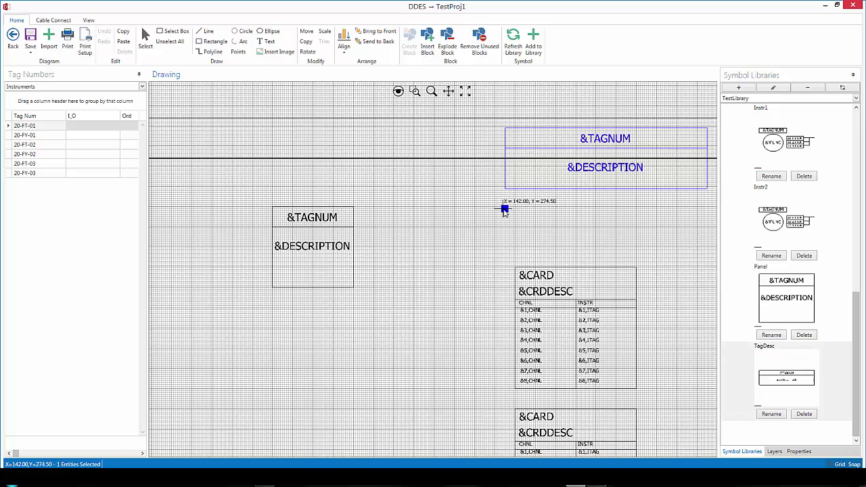
Step: Move the newly placed TagDesc block by its insertion point to X 135, Y 265, above the card tables
{"action": "left_click", "coordinate": [505, 210]}
{"action": "left_click", "coordinate": [504, 209]}
{"action": "left_click", "coordinate": [476, 250]}
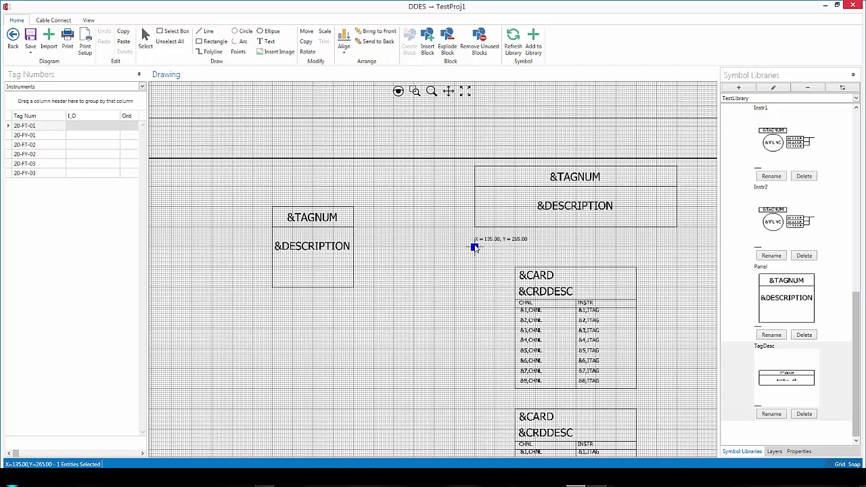
{"action": "scroll", "coordinate": [475, 248], "scroll_direction": "up", "scroll_amount": 3}
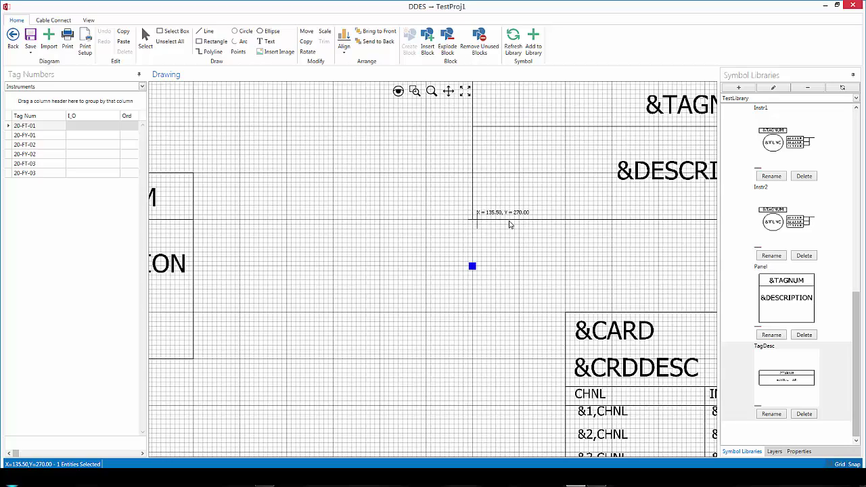
{"action": "scroll", "coordinate": [479, 228], "scroll_direction": "down", "scroll_amount": 5}
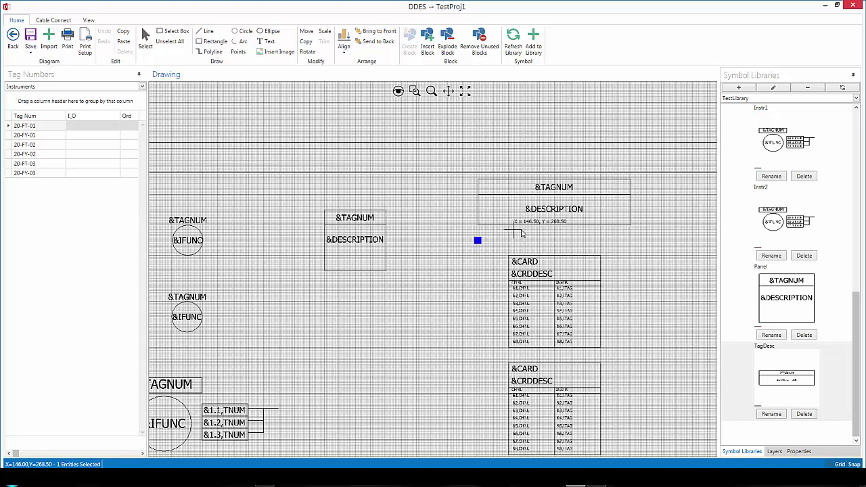
{"action": "scroll", "coordinate": [474, 244], "scroll_direction": "down", "scroll_amount": 2}
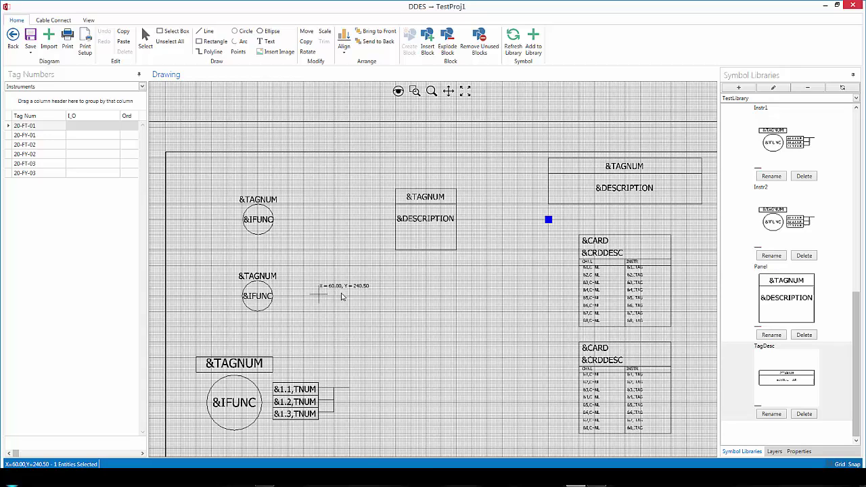
{"action": "scroll", "coordinate": [677, 317], "scroll_direction": "up", "scroll_amount": 3}
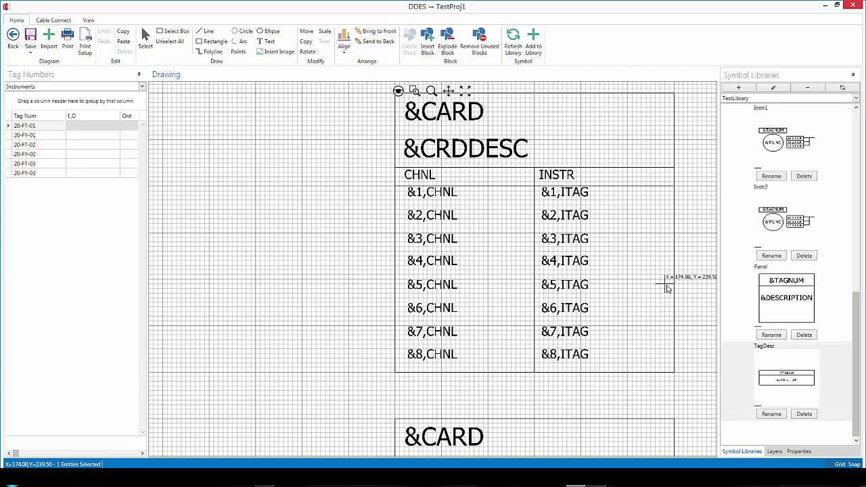
{"action": "scroll", "coordinate": [667, 267], "scroll_direction": "down", "scroll_amount": 3}
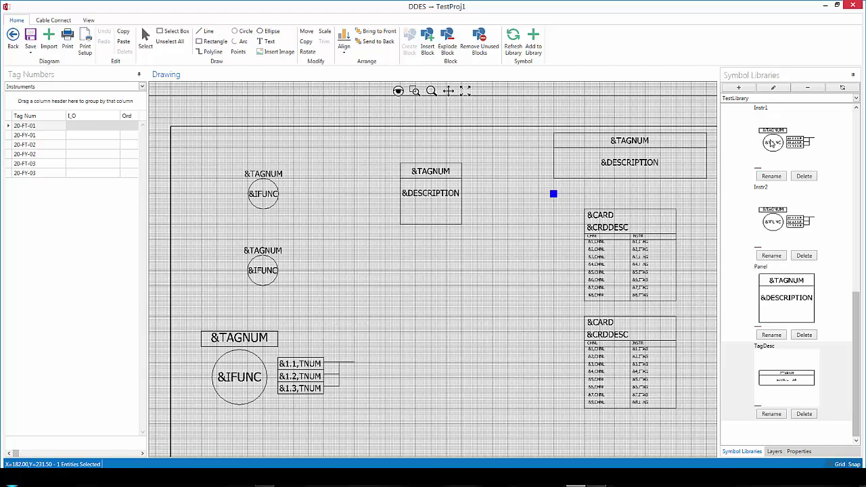
{"action": "left_click", "coordinate": [770, 146]}
{"action": "left_click", "coordinate": [772, 219]}
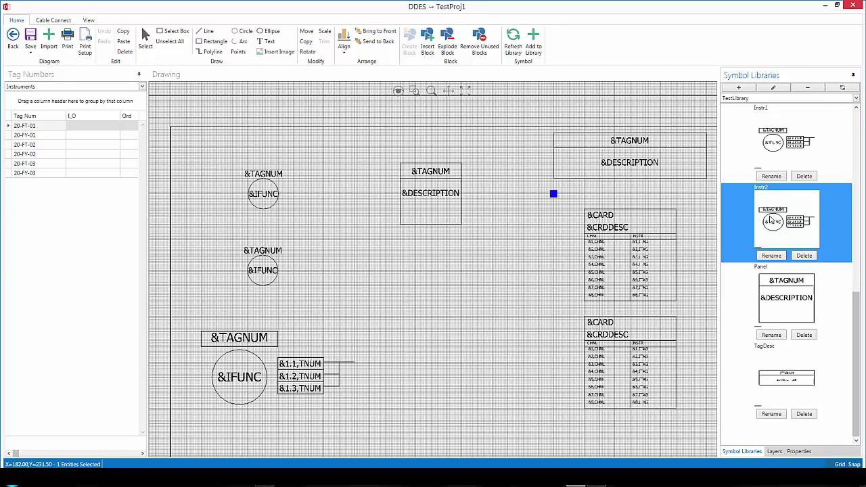
Step: From the Instruments tag list, assign 20-FT-01 to the upper instrument circle and 20-FY-01 to the one below it
{"action": "left_click", "coordinate": [35, 127]}
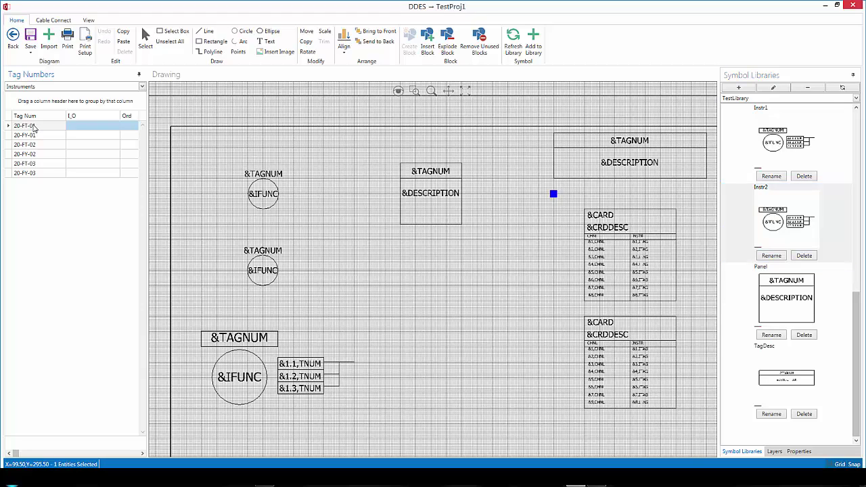
{"action": "mouse_move", "coordinate": [34, 129]}
{"action": "left_mouse_down"}
{"action": "mouse_move", "coordinate": [178, 147]}
{"action": "mouse_move", "coordinate": [252, 196]}
{"action": "mouse_move", "coordinate": [176, 171]}
{"action": "mouse_move", "coordinate": [142, 89]}
{"action": "left_mouse_up"}
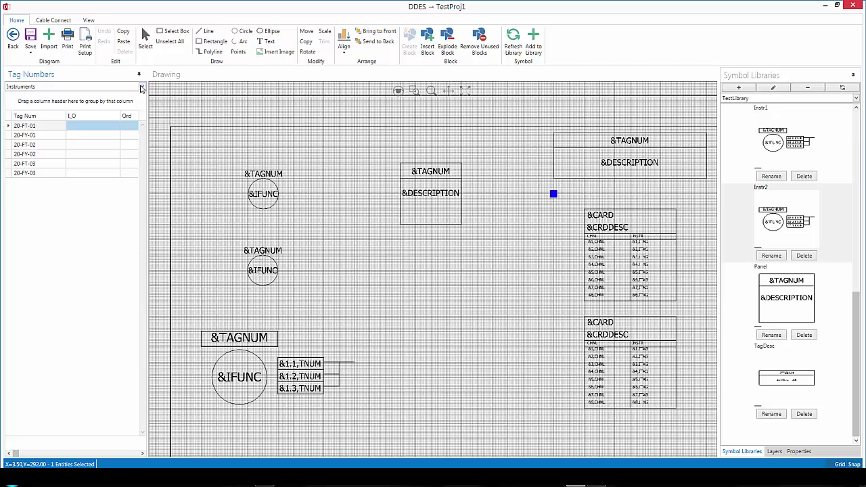
{"action": "left_click", "coordinate": [143, 87]}
{"action": "left_click", "coordinate": [12, 98]}
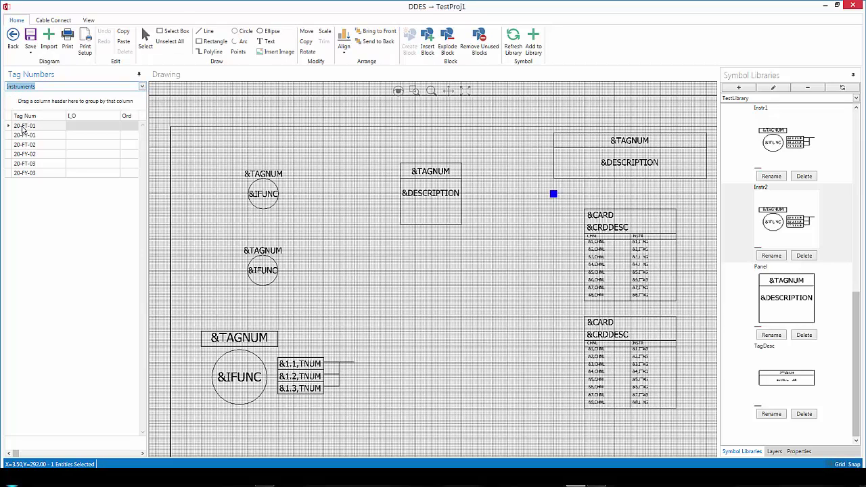
{"action": "left_click_drag", "start_coordinate": [22, 130], "coordinate": [263, 197]}
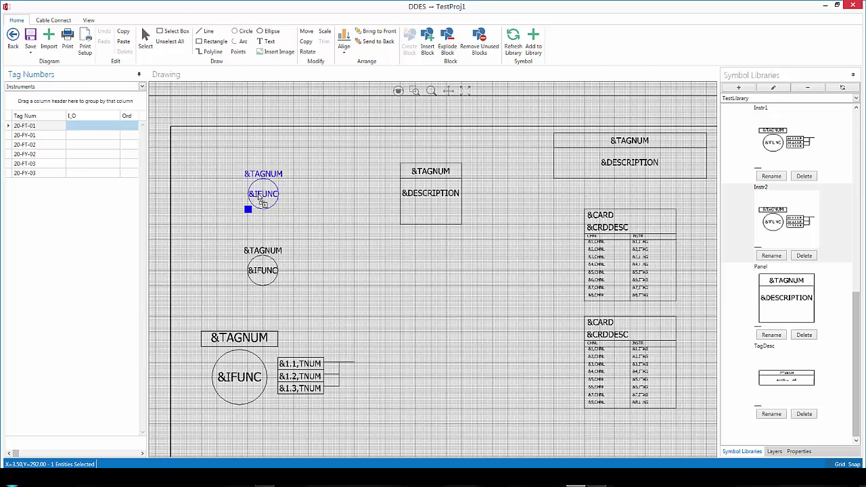
{"action": "left_click_drag", "start_coordinate": [22, 136], "coordinate": [263, 275]}
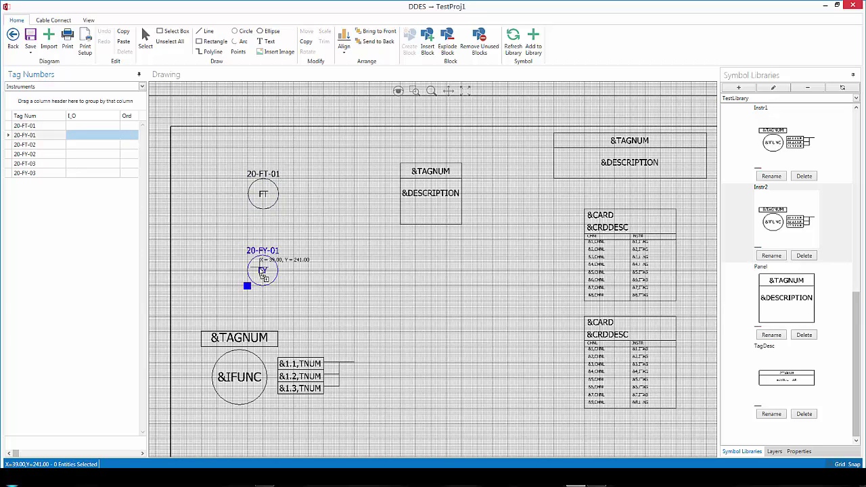
Step: From the Panels tag list, assign 20-JBA-01 to the square panel block and 20-PLC-01 to the wide TagDesc block
{"action": "left_click", "coordinate": [142, 86]}
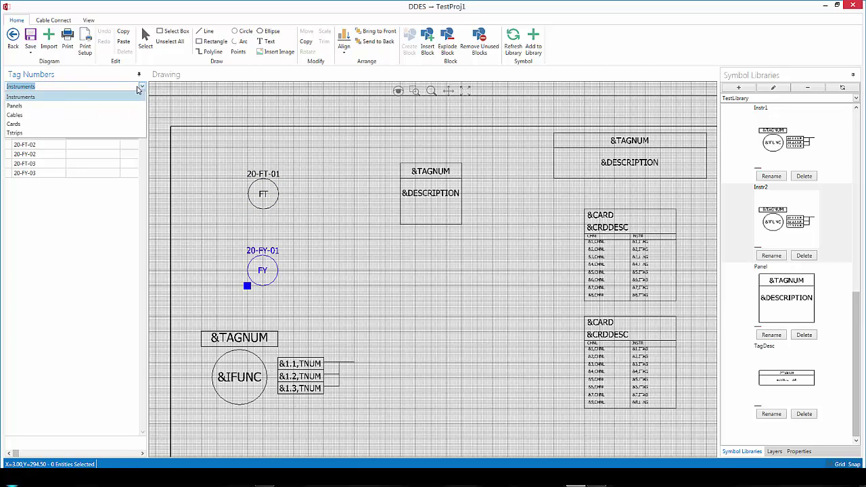
{"action": "left_click", "coordinate": [37, 106]}
{"action": "left_click_drag", "start_coordinate": [29, 126], "coordinate": [426, 198]}
{"action": "left_click_drag", "start_coordinate": [27, 136], "coordinate": [624, 174]}
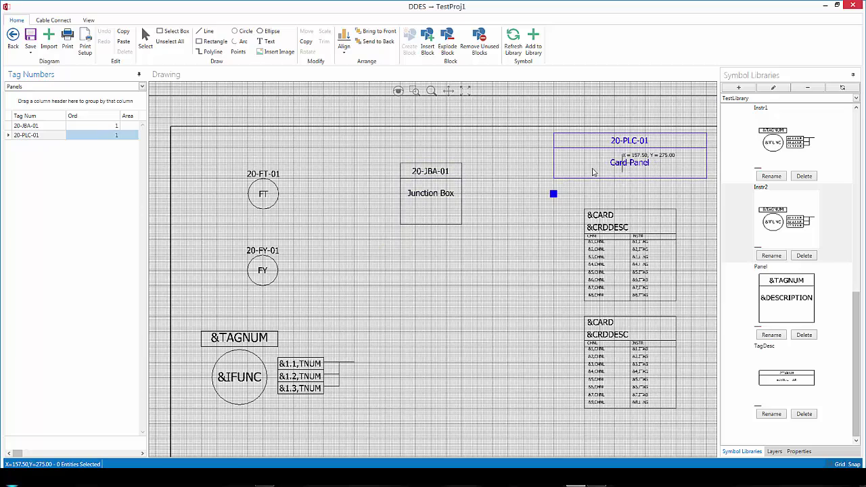
Step: From the Cards tag list, assign AI-01-01 to the upper card table and AO-01-02 to the lower one, then clear the selection
{"action": "left_click", "coordinate": [142, 87]}
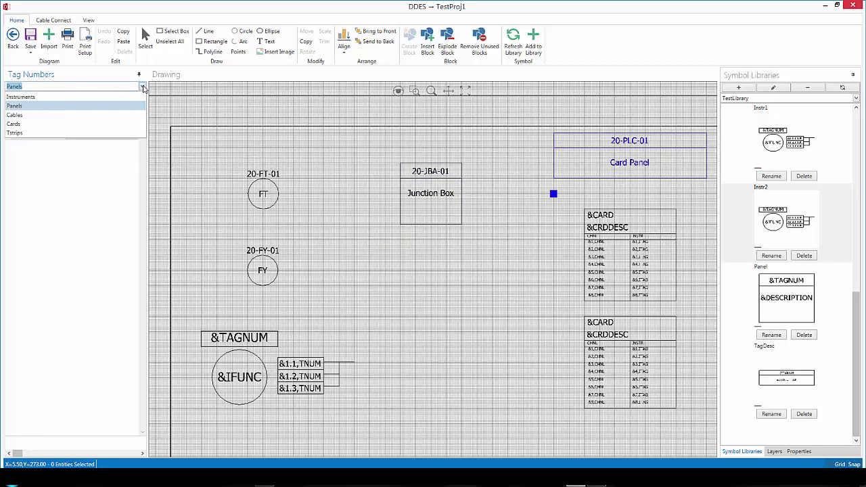
{"action": "left_click", "coordinate": [28, 125]}
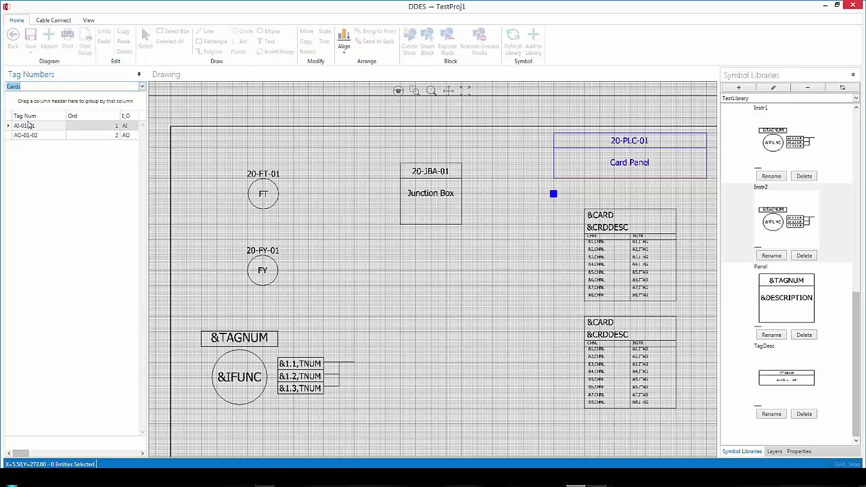
{"action": "left_click_drag", "start_coordinate": [23, 127], "coordinate": [606, 237]}
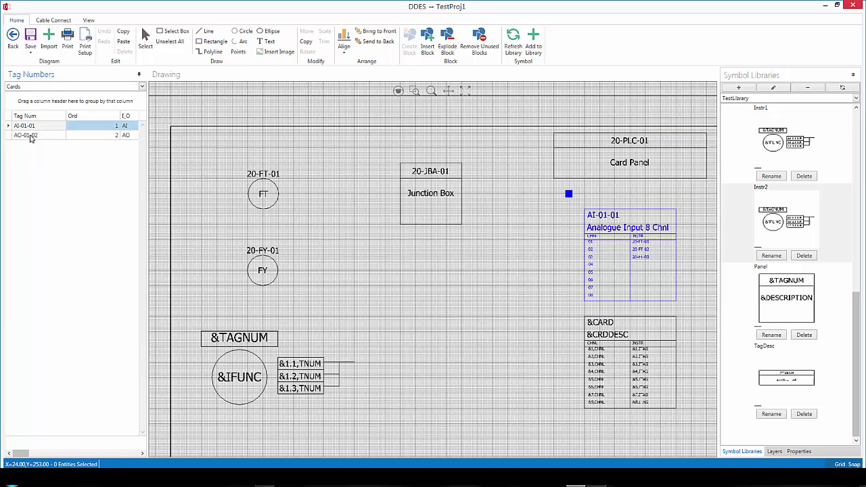
{"action": "left_click_drag", "start_coordinate": [25, 135], "coordinate": [597, 342]}
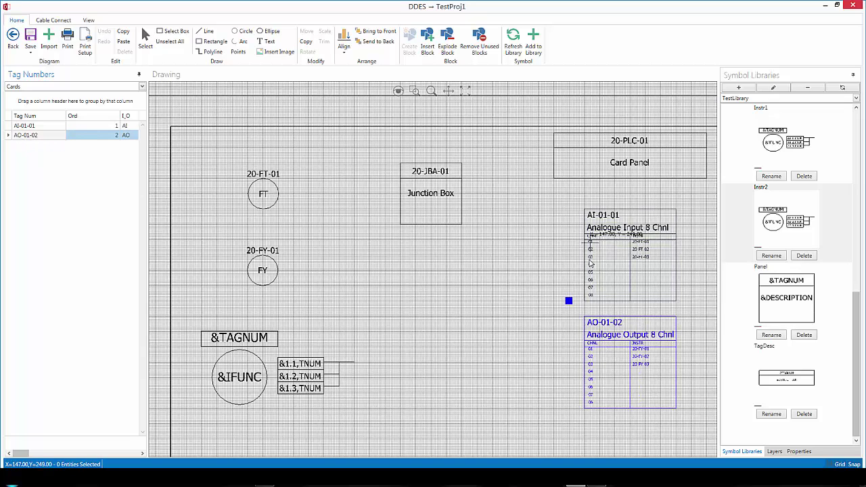
{"action": "scroll", "coordinate": [648, 259], "scroll_direction": "up", "scroll_amount": 3}
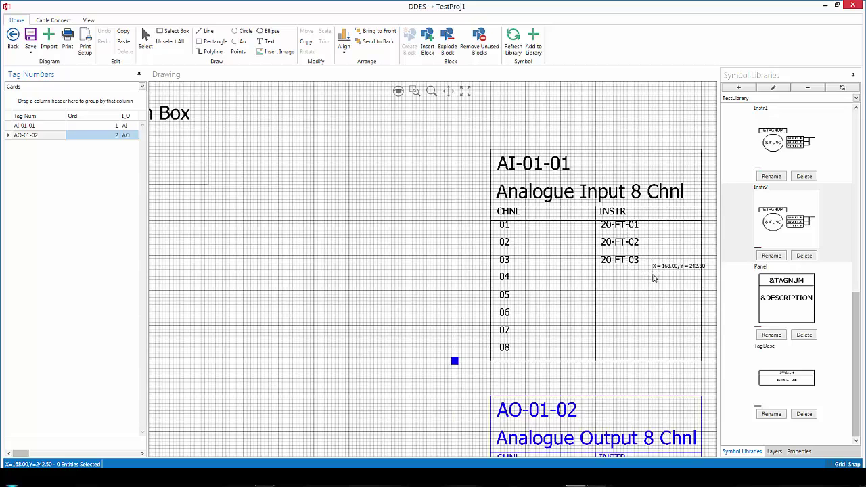
{"action": "scroll", "coordinate": [656, 277], "scroll_direction": "down", "scroll_amount": 3}
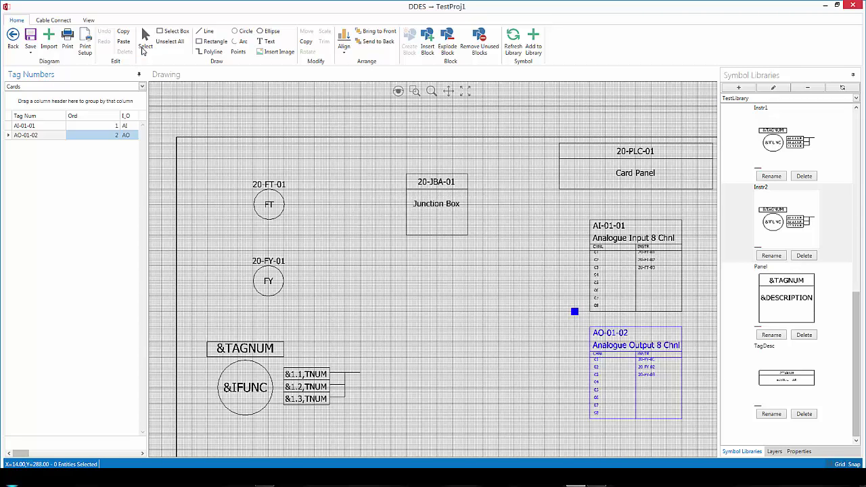
{"action": "left_click", "coordinate": [145, 40]}
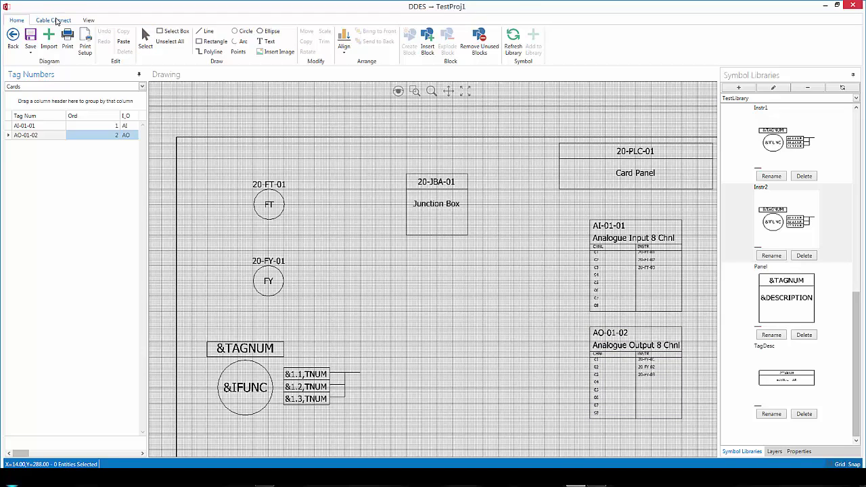
Step: Connect cables from the anchor points of 20-FT-01 and 20-FY-01 to the instrument-side anchor of the 20-JBA-01 junction box
{"action": "left_click", "coordinate": [54, 20]}
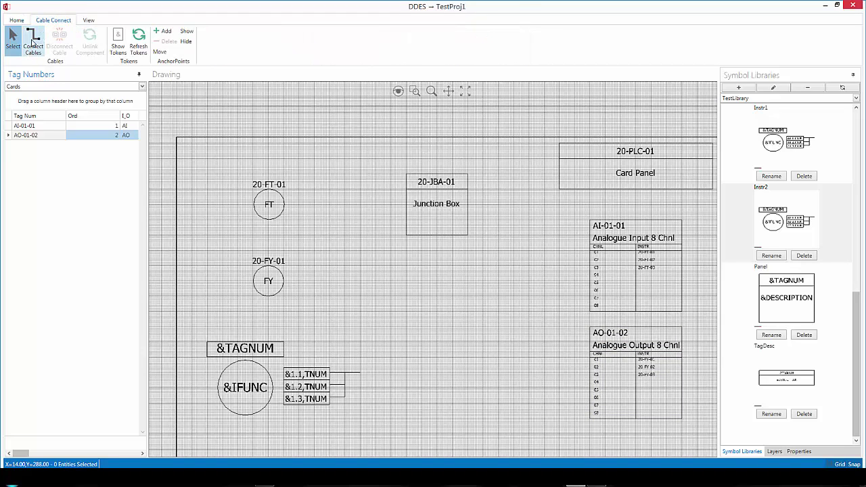
{"action": "left_click", "coordinate": [33, 51]}
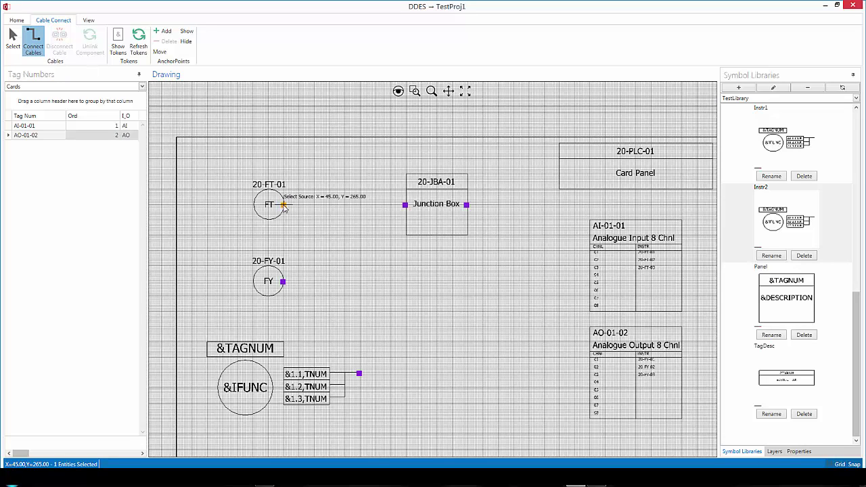
{"action": "left_click", "coordinate": [284, 206]}
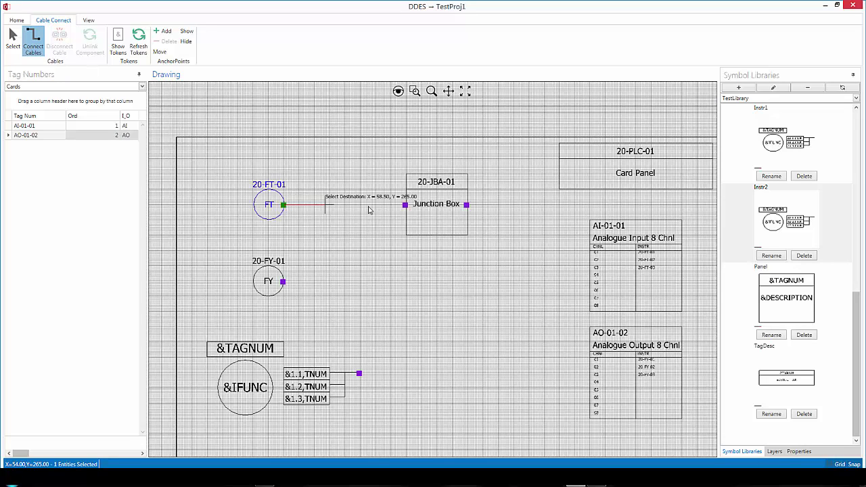
{"action": "left_click", "coordinate": [405, 206]}
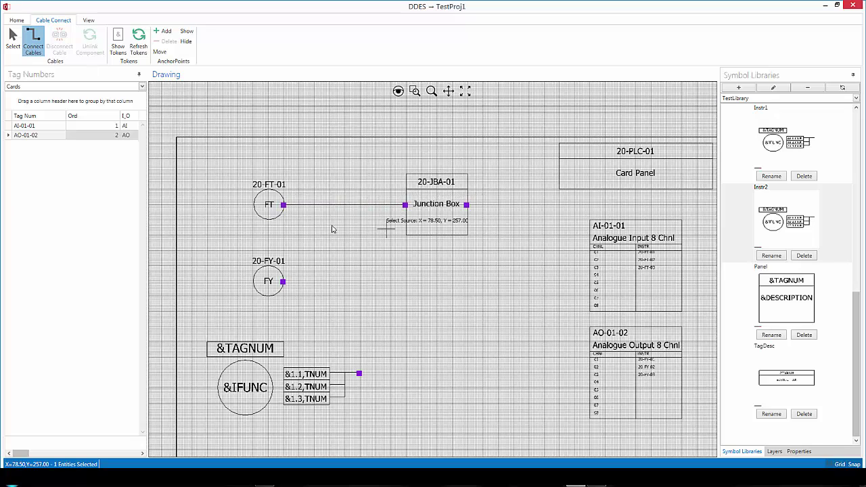
{"action": "left_click", "coordinate": [285, 283]}
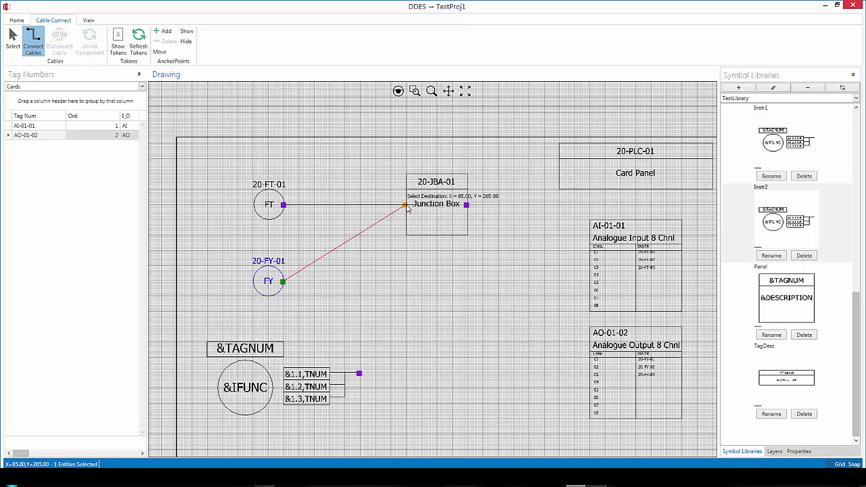
{"action": "left_click", "coordinate": [406, 206]}
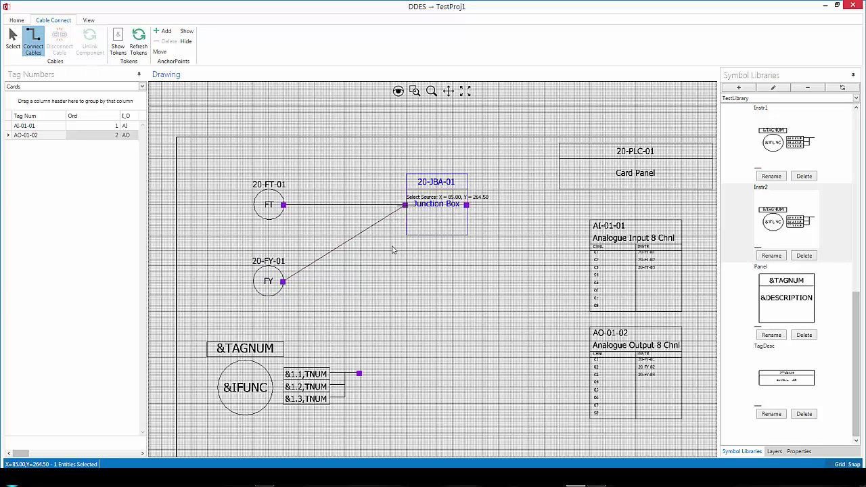
{"action": "left_click", "coordinate": [13, 44]}
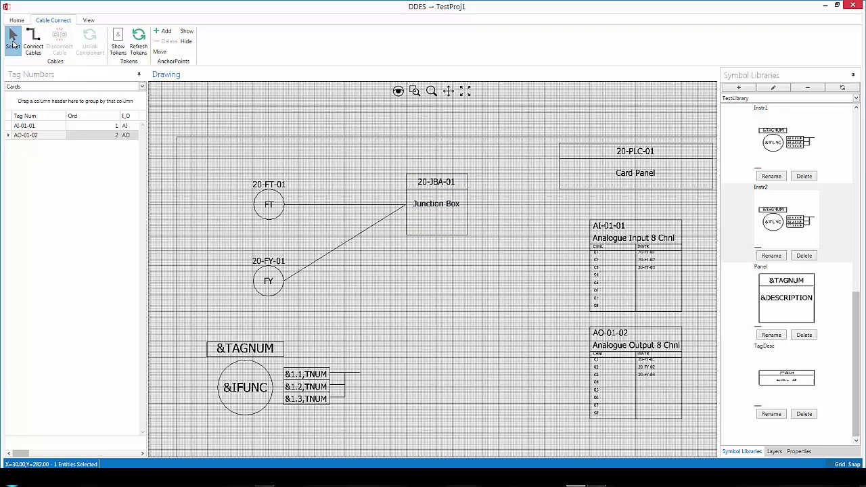
Step: Add two bend points to the diagonal 20-FY-01 cable and move them to X 75, Y 240 and X 75, Y 265
{"action": "left_click", "coordinate": [338, 248]}
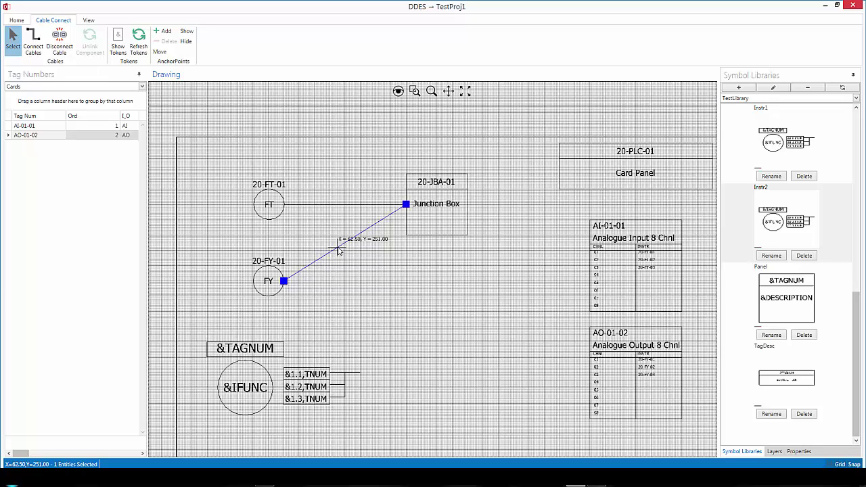
{"action": "left_click", "coordinate": [337, 249]}
{"action": "left_click", "coordinate": [338, 249]}
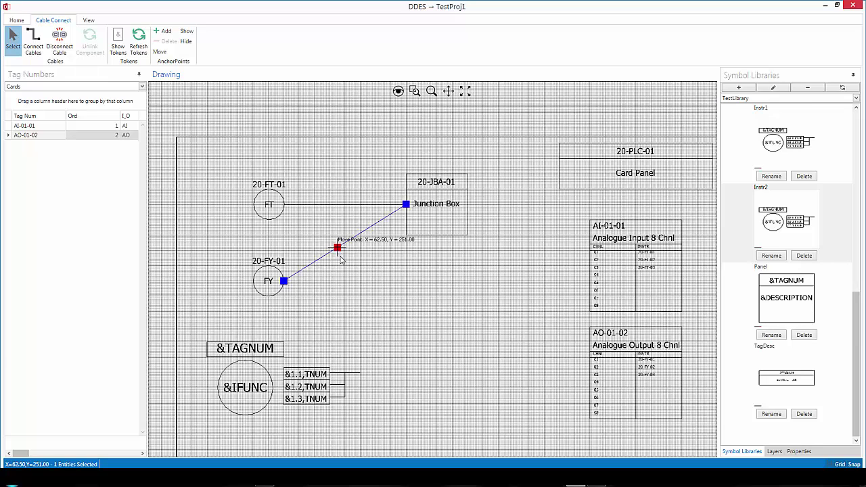
{"action": "left_click", "coordinate": [376, 282]}
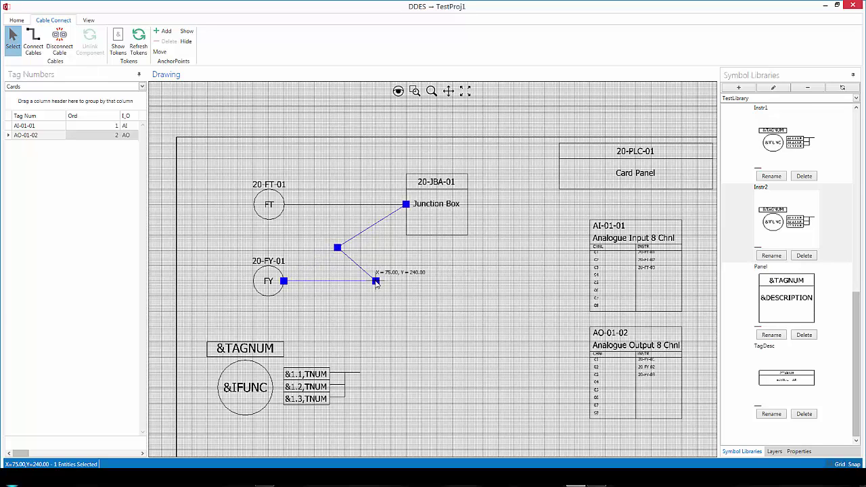
{"action": "left_click", "coordinate": [337, 249]}
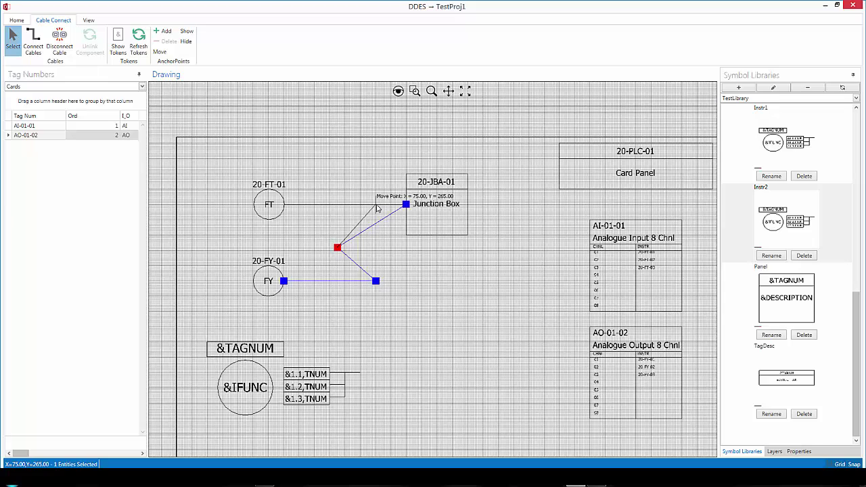
{"action": "left_click", "coordinate": [377, 205]}
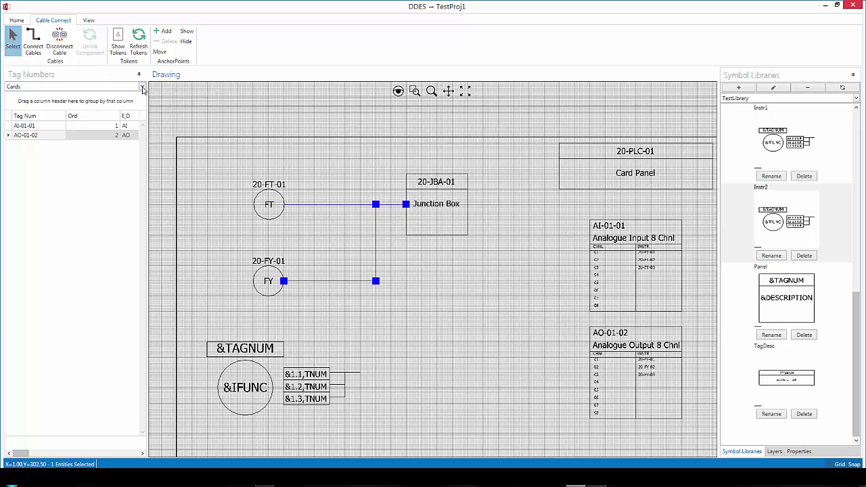
Step: From the Cables tag list, assign 20-FT-01 to the cable between the FT instrument and the junction box
{"action": "left_click", "coordinate": [143, 91]}
{"action": "left_click", "coordinate": [18, 116]}
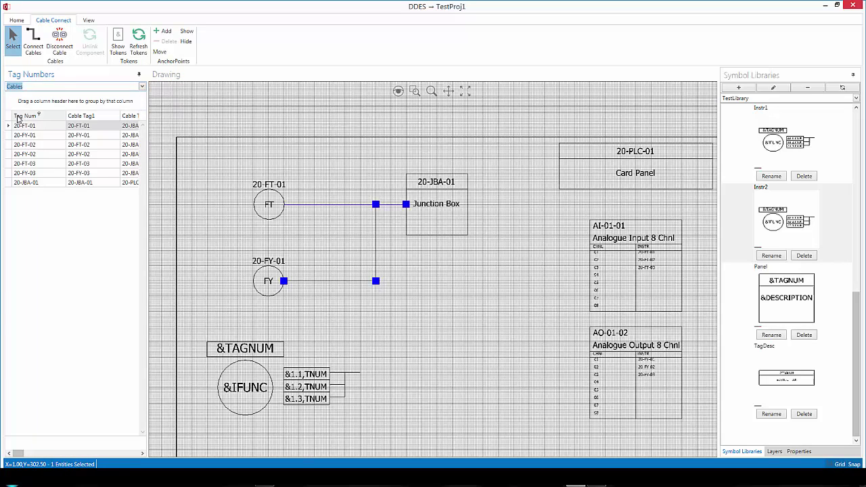
{"action": "left_click", "coordinate": [20, 126]}
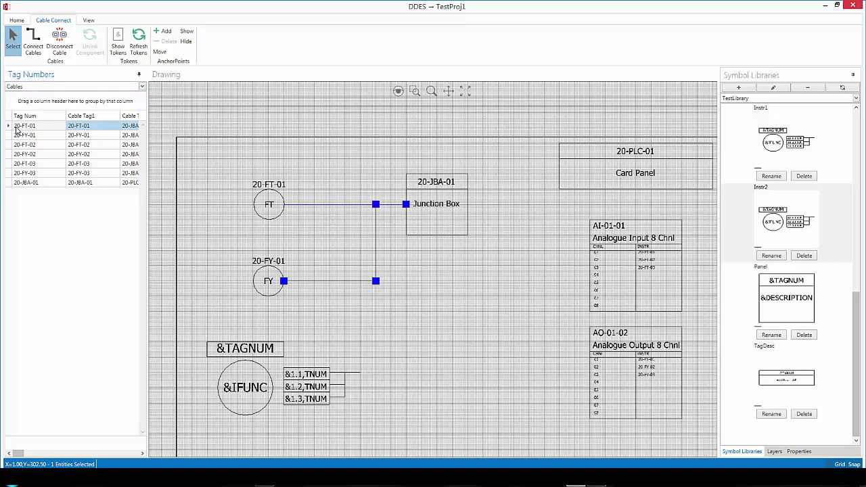
{"action": "left_click", "coordinate": [257, 181]}
{"action": "left_click", "coordinate": [324, 205]}
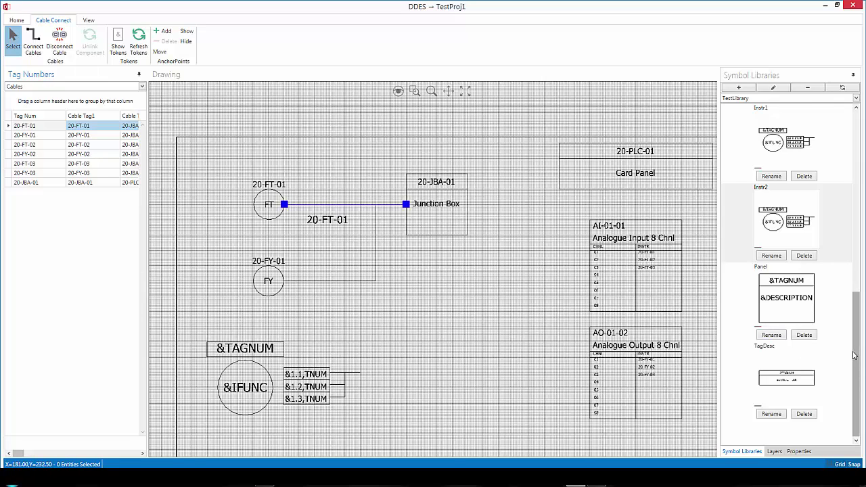
Step: Apply the Cable symbol from TestLibrary to the 20-FT-01 cable in place of its plain tag label, positioned just right of the FT circle
{"action": "left_click_drag", "start_coordinate": [855, 355], "coordinate": [854, 213]}
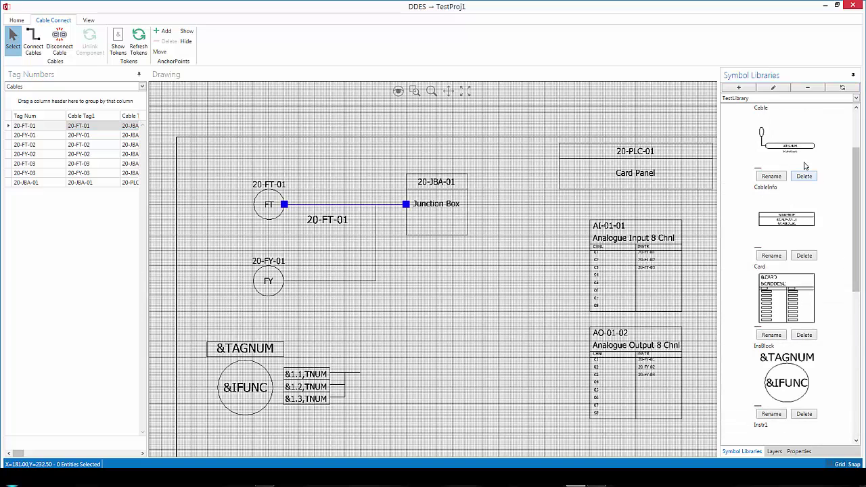
{"action": "left_click", "coordinate": [781, 146]}
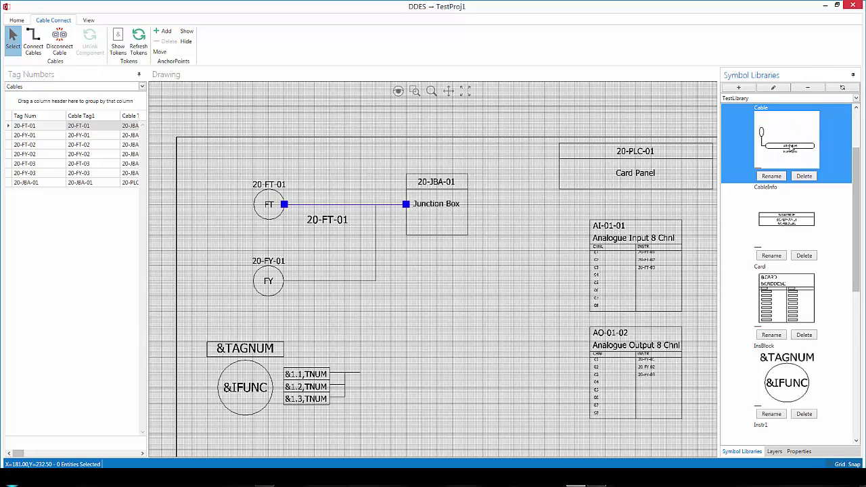
{"action": "left_click", "coordinate": [518, 183]}
{"action": "left_click", "coordinate": [316, 207]}
{"action": "mouse_move", "coordinate": [316, 207]}
{"action": "left_mouse_down"}
{"action": "mouse_move", "coordinate": [319, 196]}
{"action": "mouse_move", "coordinate": [342, 198]}
{"action": "mouse_move", "coordinate": [322, 226]}
{"action": "mouse_move", "coordinate": [379, 229]}
{"action": "mouse_move", "coordinate": [389, 238]}
{"action": "mouse_move", "coordinate": [335, 229]}
{"action": "mouse_move", "coordinate": [362, 240]}
{"action": "left_mouse_up"}
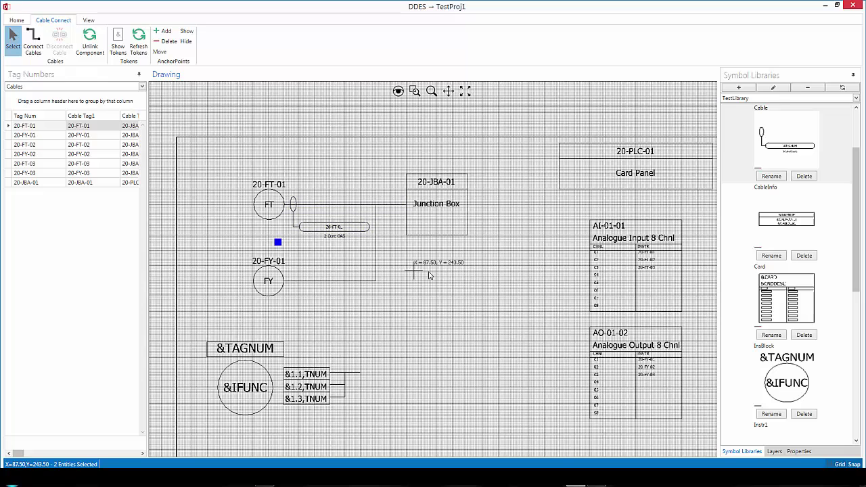
{"action": "left_click", "coordinate": [411, 287]}
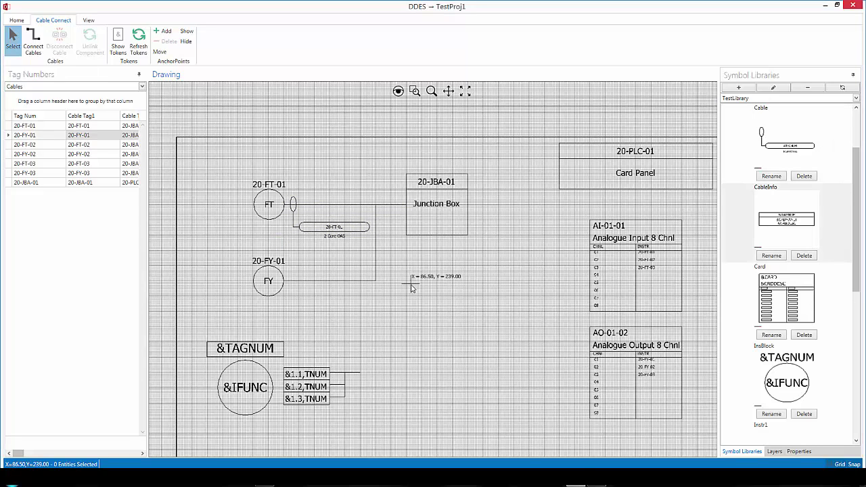
Step: Disconnect the bent 20-FY-01 cable and reconnect the FY instrument's anchor point to the instrument-side anchor of 20-JBA-01
{"action": "left_click", "coordinate": [340, 281]}
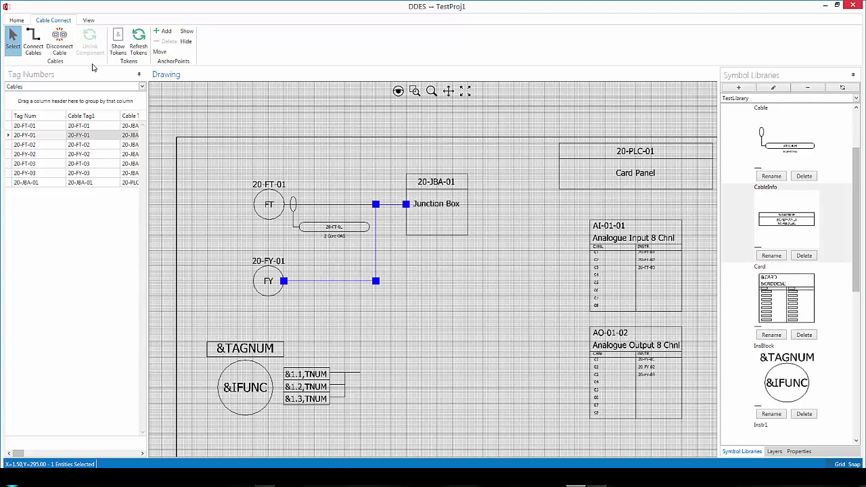
{"action": "left_click", "coordinate": [60, 48]}
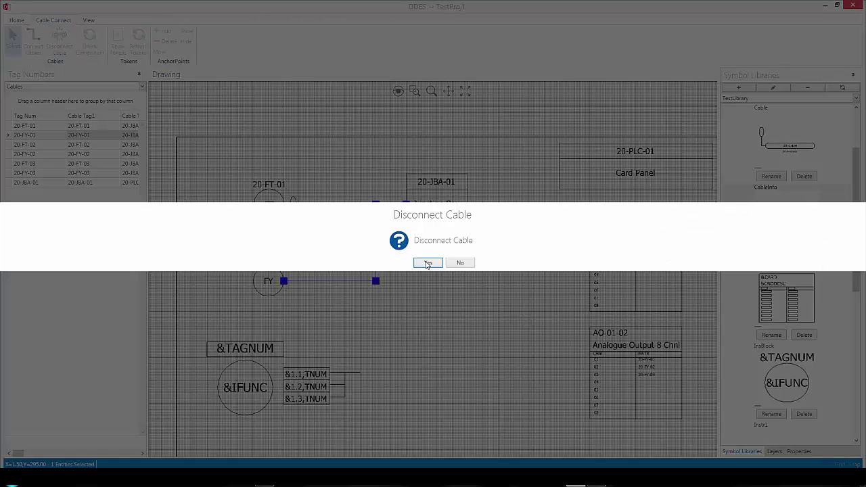
{"action": "left_click", "coordinate": [428, 263]}
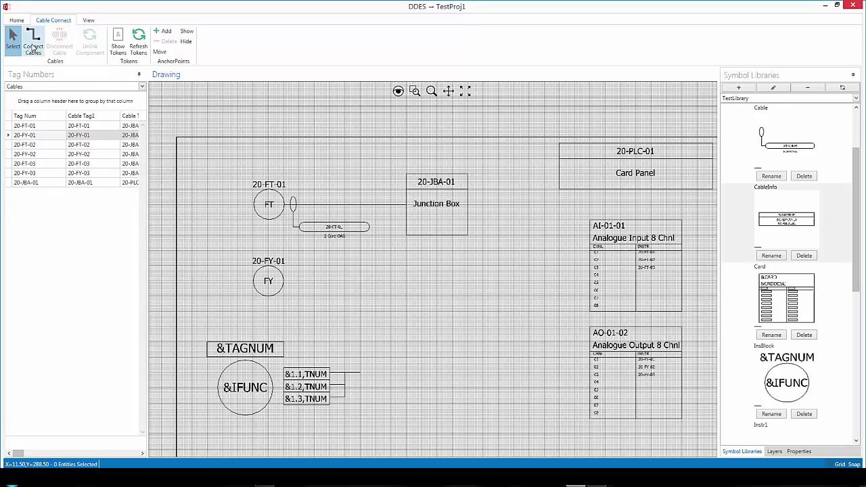
{"action": "left_click", "coordinate": [34, 46]}
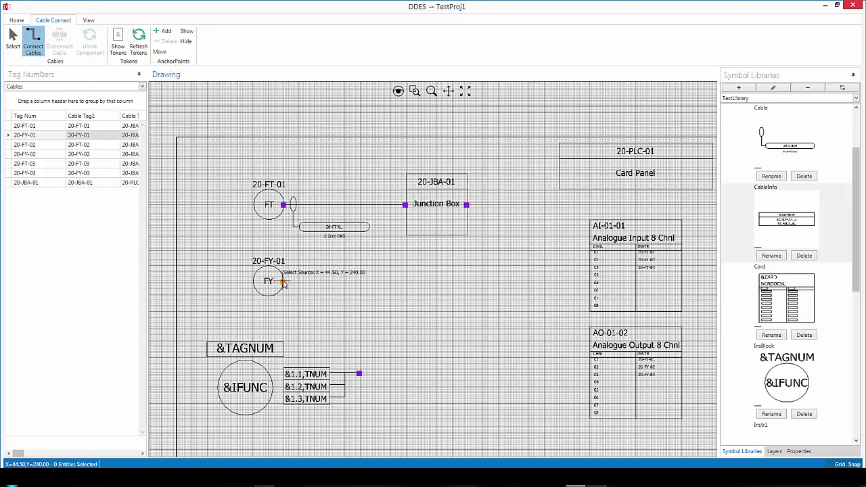
{"action": "left_click", "coordinate": [284, 282]}
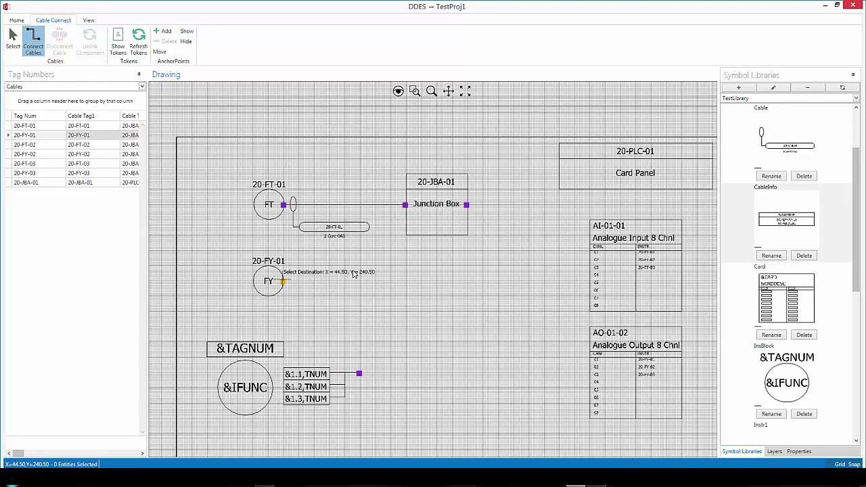
{"action": "left_click", "coordinate": [405, 205]}
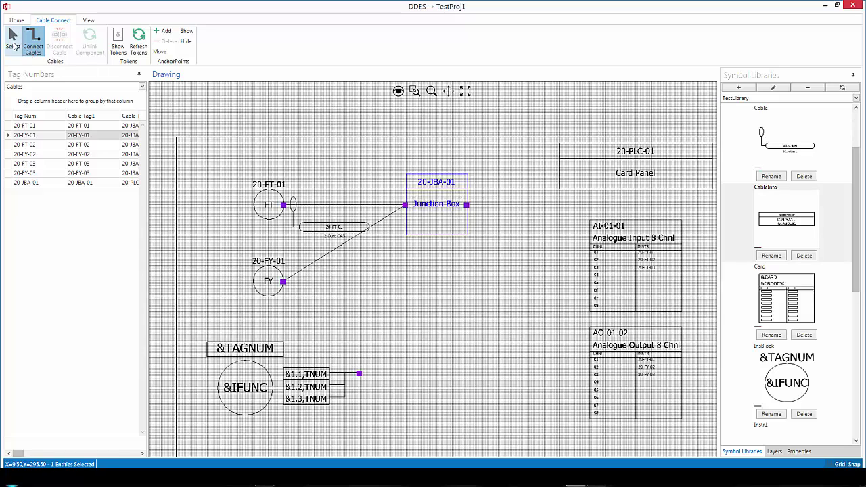
{"action": "left_click", "coordinate": [13, 40]}
Step: Reroute the reconnected 20-FY-01 cable at right angles with bend points at X 75, Y 240 and X 75, Y 265
{"action": "left_click", "coordinate": [337, 249]}
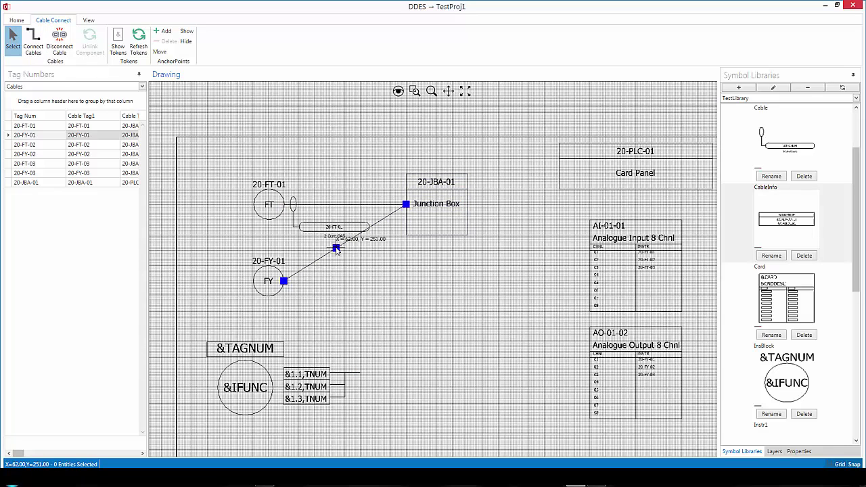
{"action": "left_click_drag", "start_coordinate": [337, 249], "coordinate": [375, 281]}
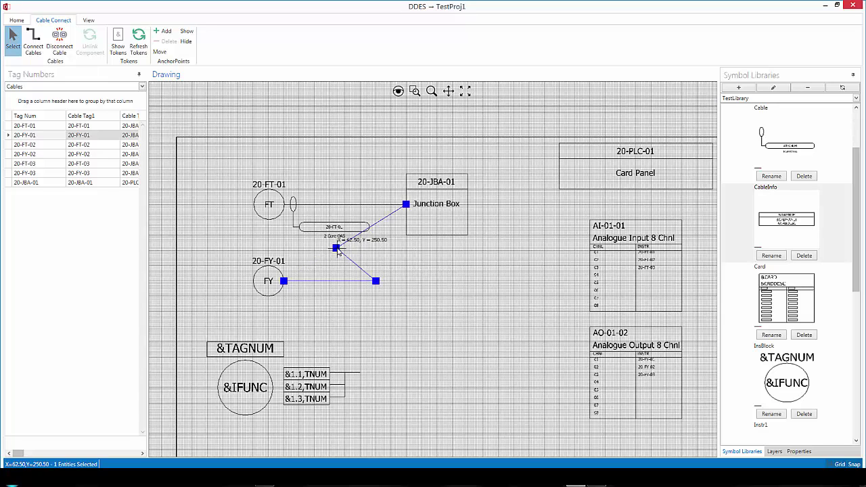
{"action": "left_click_drag", "start_coordinate": [337, 250], "coordinate": [375, 204]}
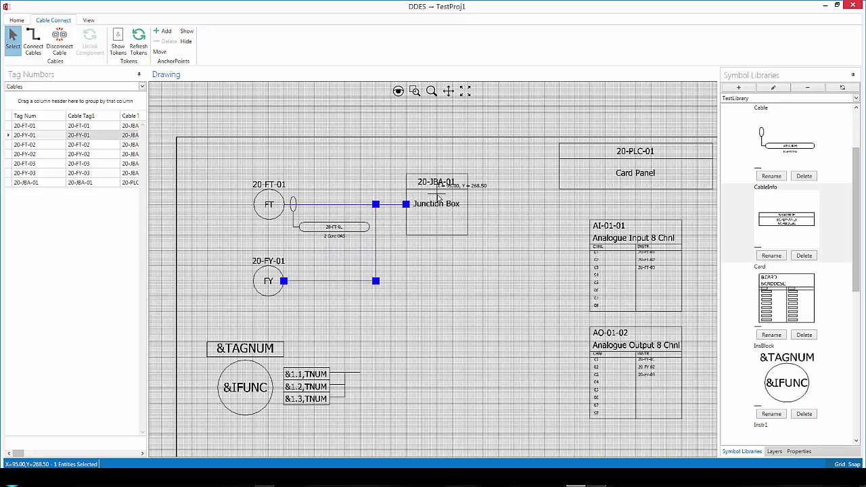